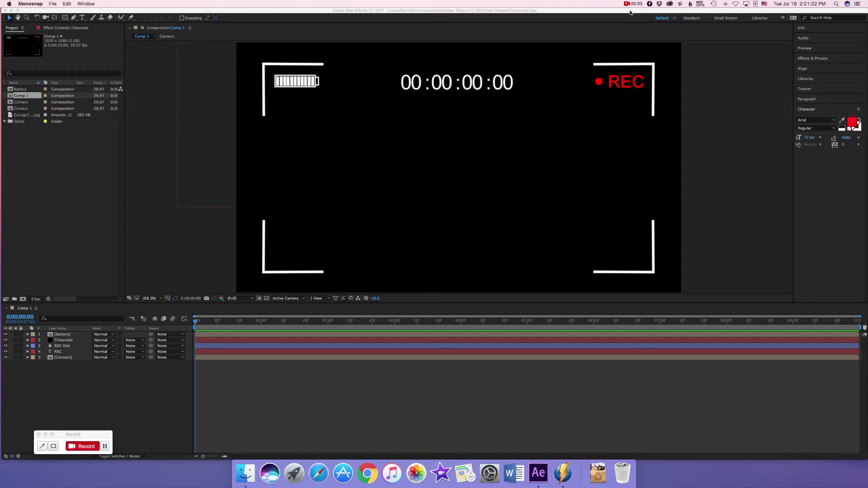
Create Comp 2 at 1920×1080, 29.97 fps, 10 seconds with a black background, then view Comp 1.
click(109, 10)
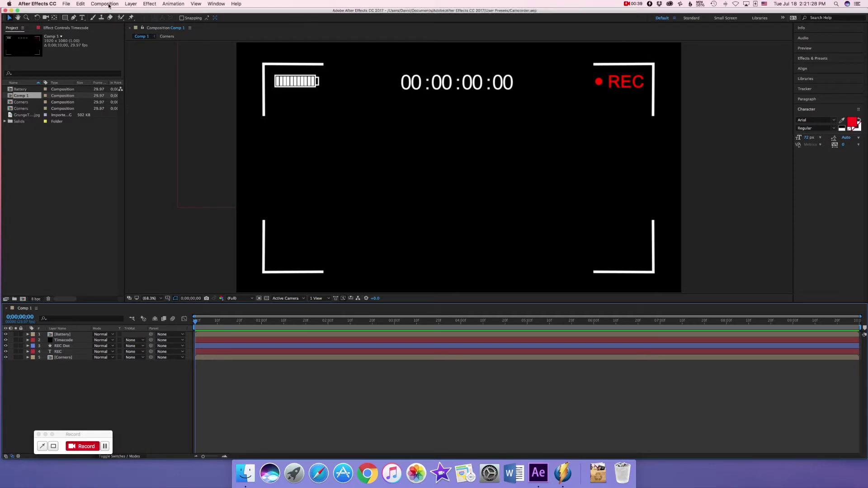
click(108, 5)
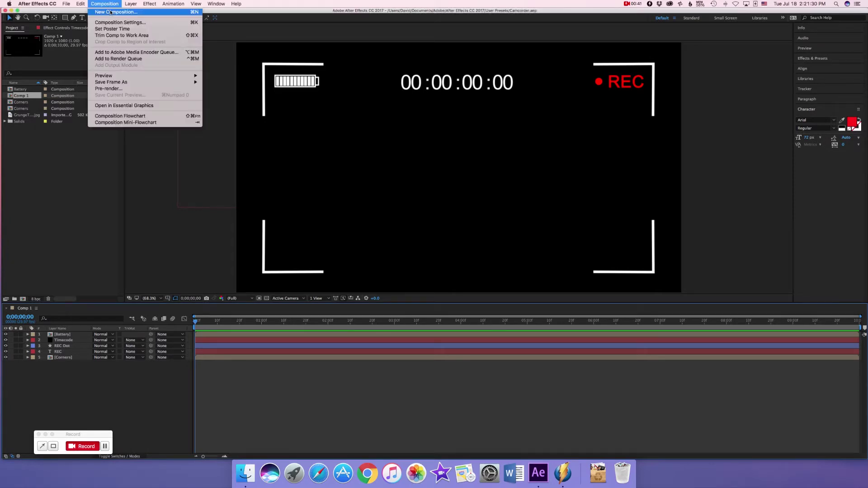
click(111, 12)
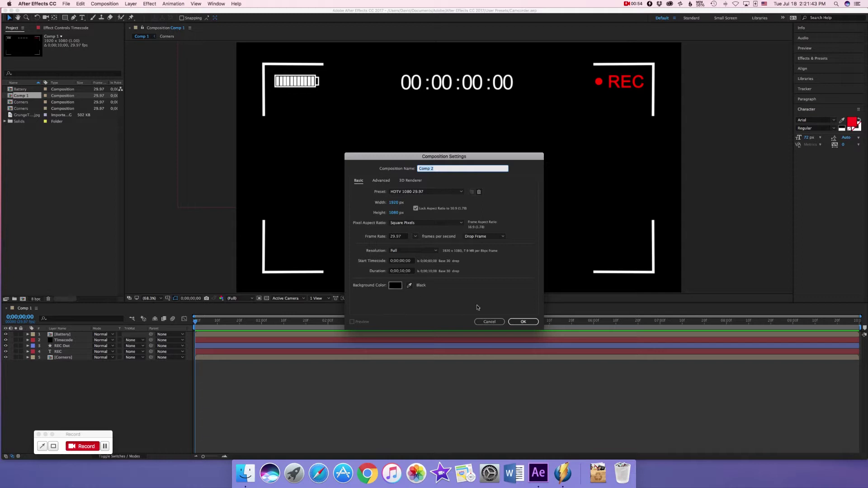
click(523, 321)
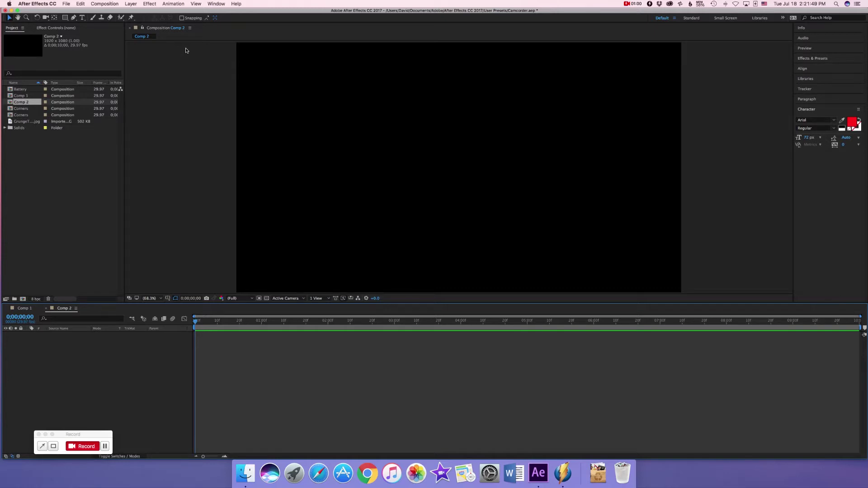
click(21, 308)
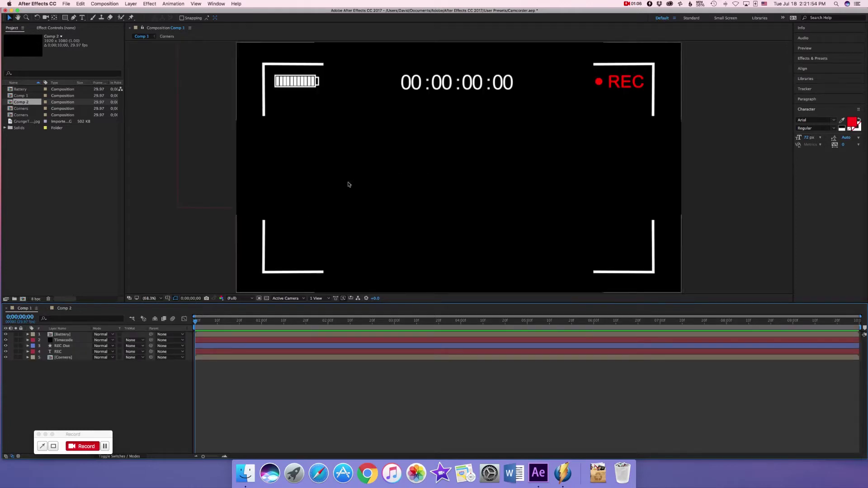
In Comp 2, ready the Pen tool with an adjusted fill type and a 10 px stroke width.
click(61, 309)
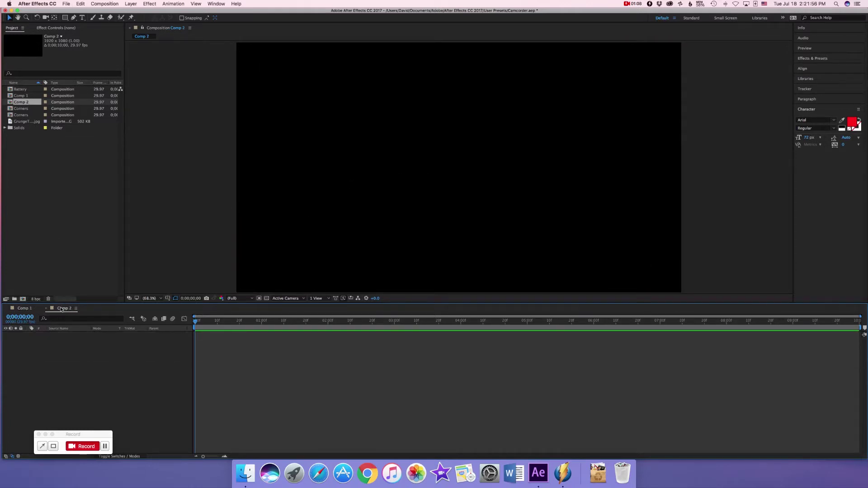
click(74, 17)
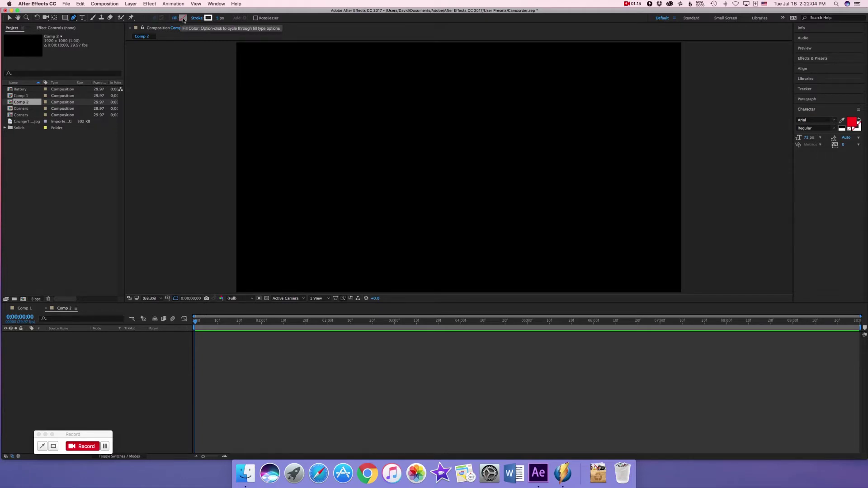
alt+click(183, 18)
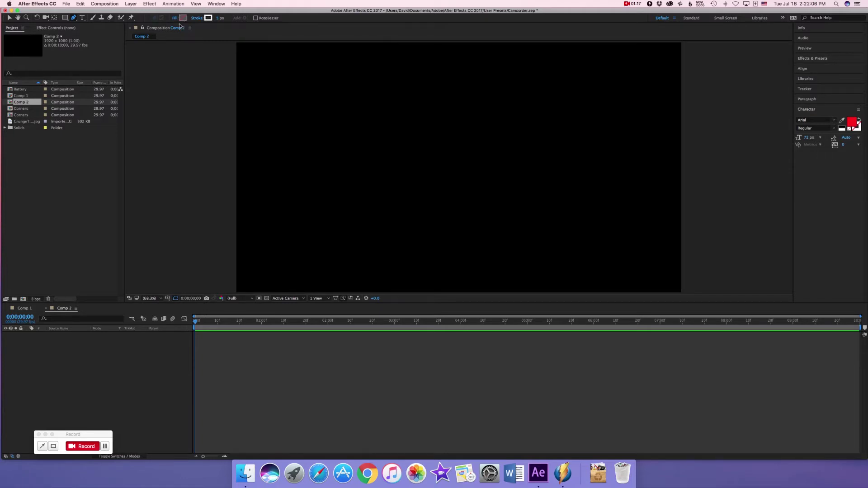
click(220, 18)
text(10)
key(Return)
Draw a three-point L-shaped bracket path near the lower-left of Comp 2.
click(262, 216)
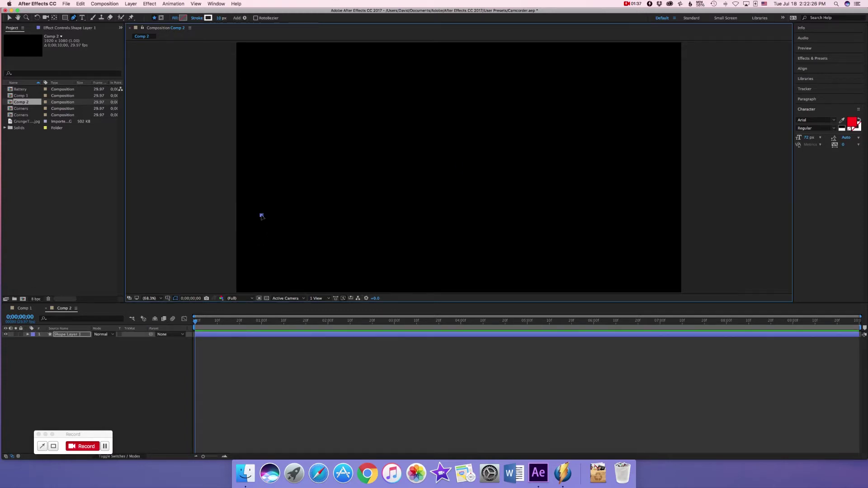
click(262, 280)
click(326, 281)
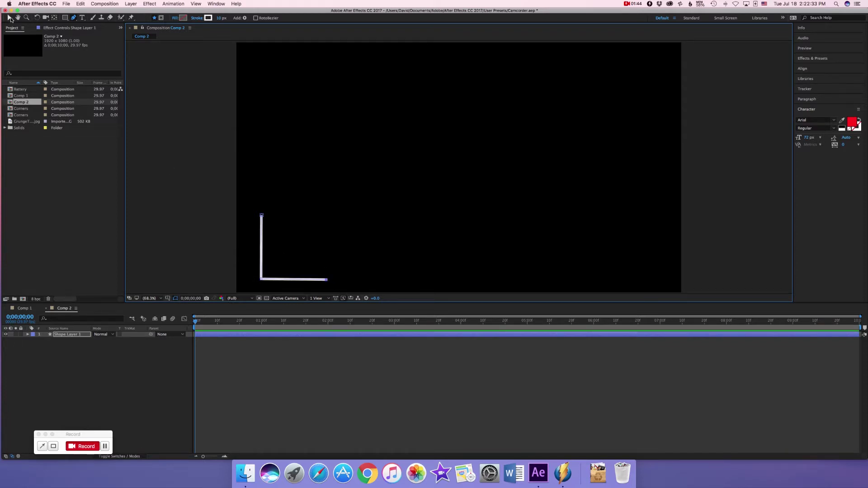
Raise the bracket's corner and right endpoint so the bottom arm is level, then select Shape Layer 1.
click(9, 18)
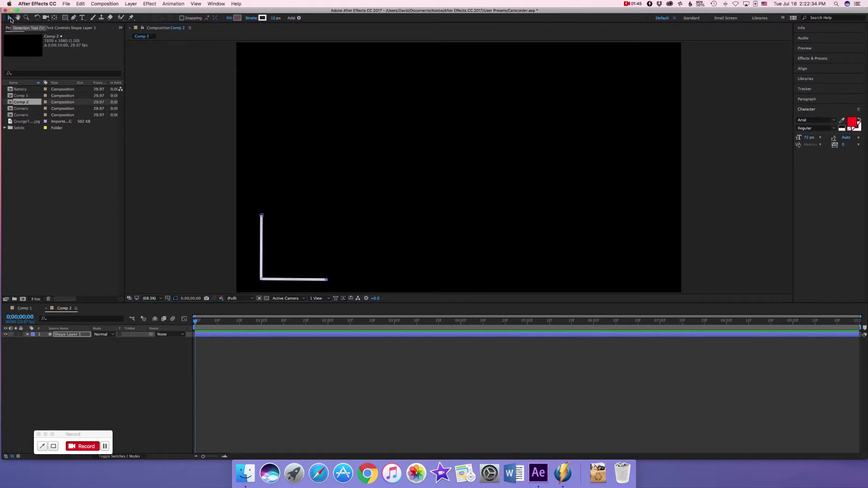
click(262, 280)
drag(263, 284, 264, 275)
mouse_move(327, 280)
mouse_down()
mouse_move(334, 274)
mouse_move(320, 272)
mouse_move(327, 273)
mouse_up()
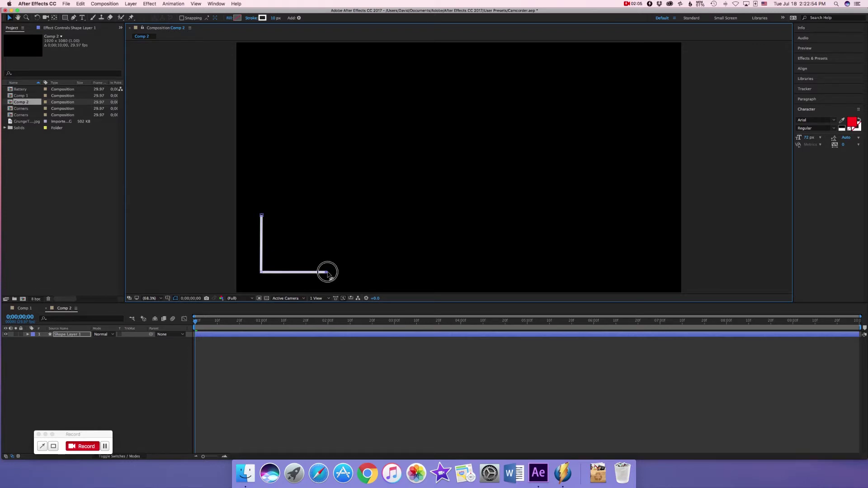
drag(328, 273, 327, 273)
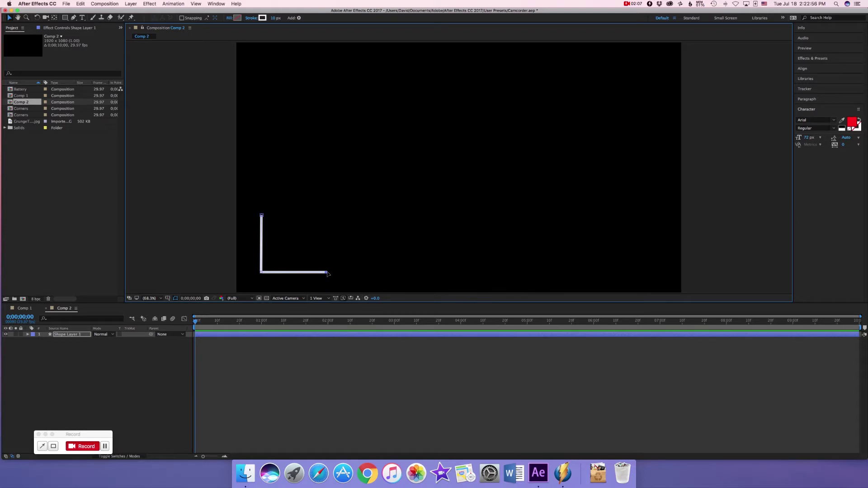
click(58, 359)
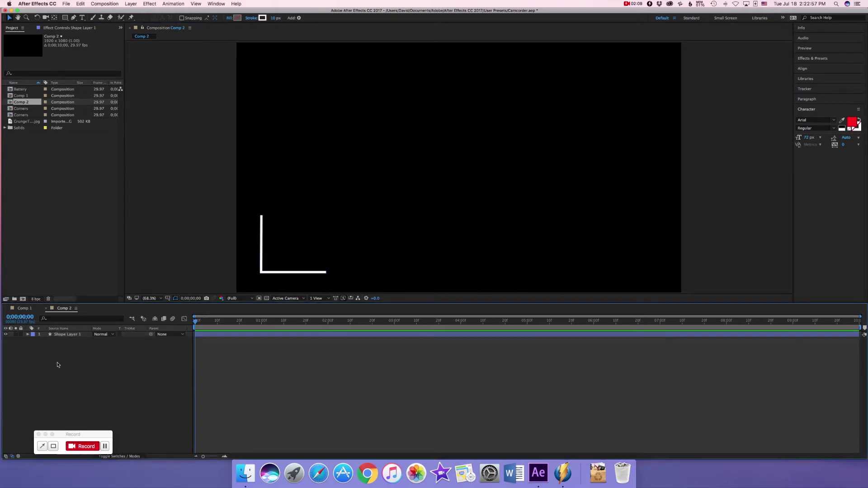
click(65, 335)
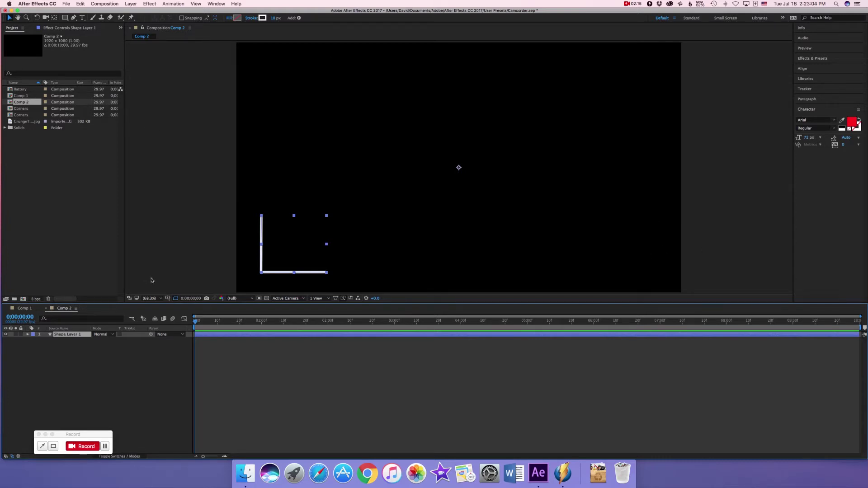
Duplicate Shape Layer 1 and set the copy's Scale X to -100% to mirror it right.
right_click(76, 336)
key(super+d)
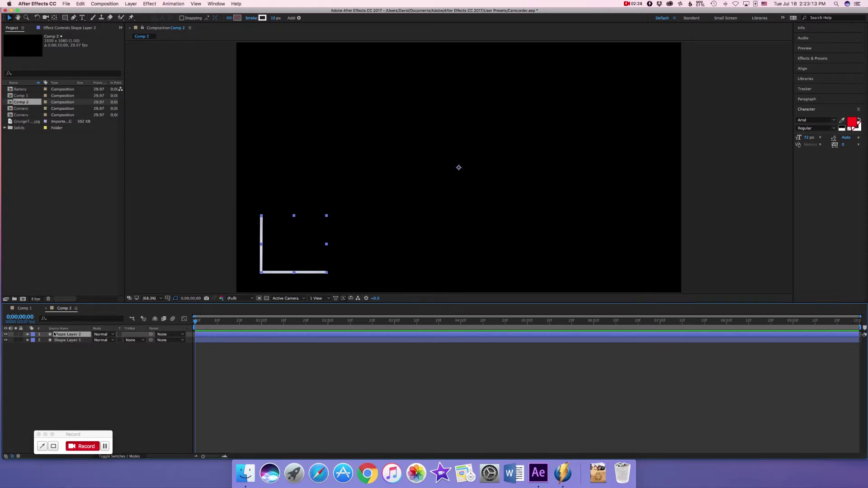
key(s)
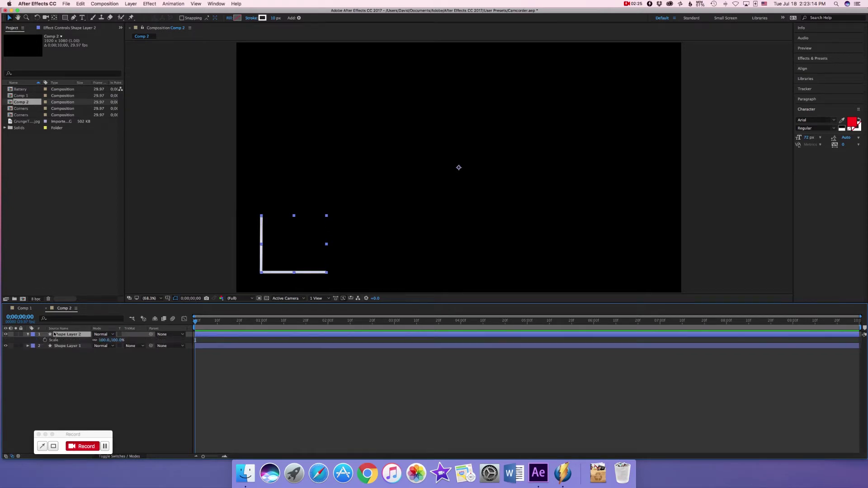
click(103, 342)
click(103, 342)
text(-100)
key(Return)
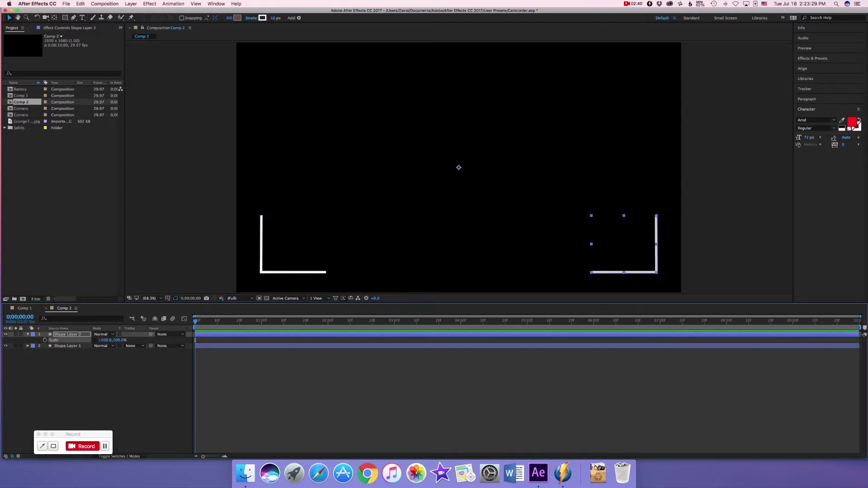
Select both Shape Layer 1 and Shape Layer 2 and hide the Scale property.
click(107, 366)
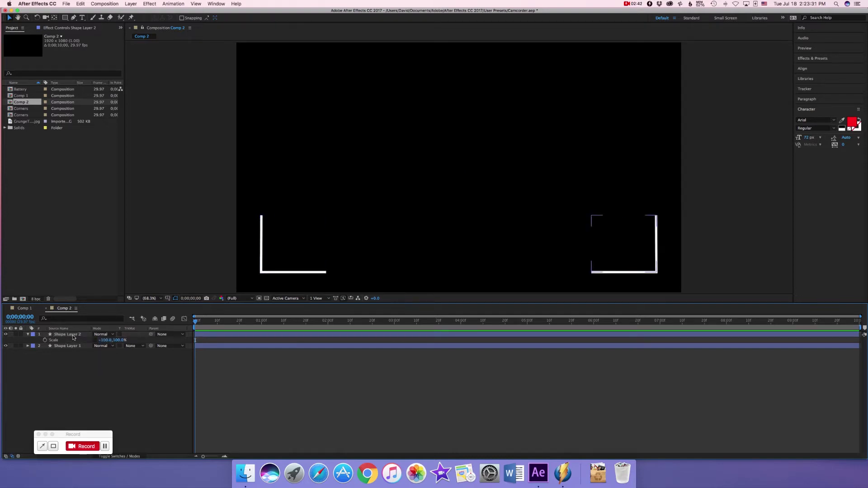
click(73, 337)
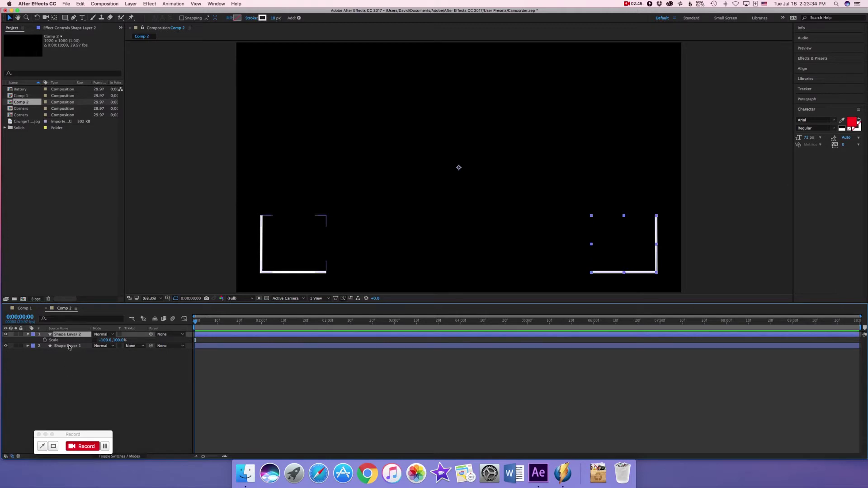
shift+click(70, 347)
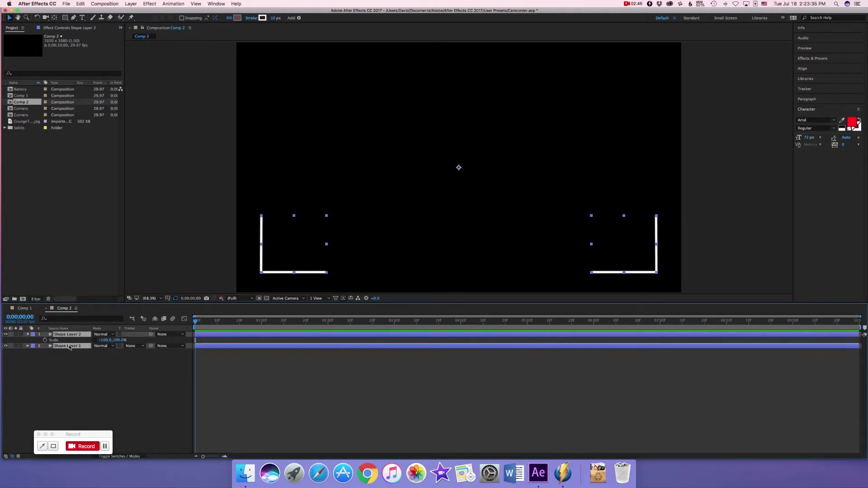
click(28, 335)
Nest both bottom bracket layers into a new Pre-comp 1.
right_click(50, 337)
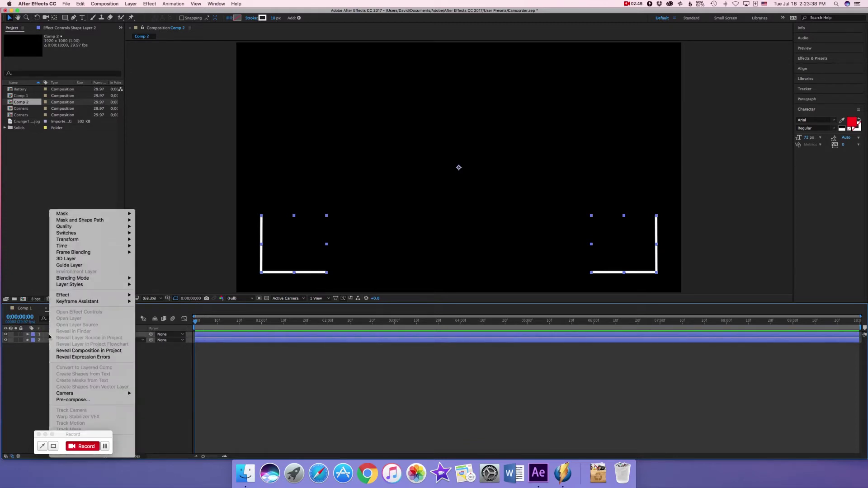
click(69, 336)
right_click(69, 336)
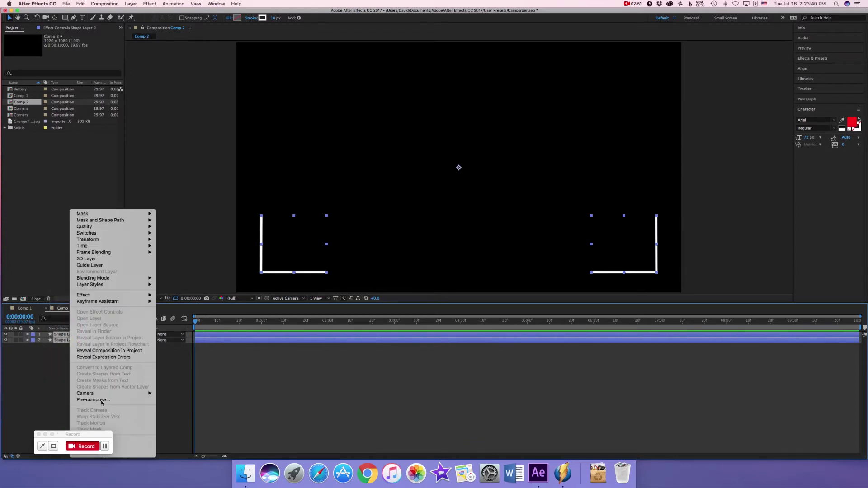
click(101, 396)
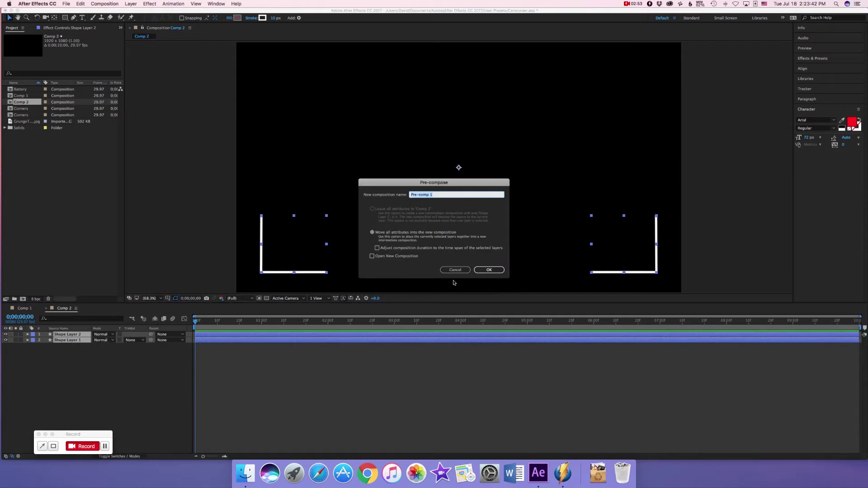
click(480, 270)
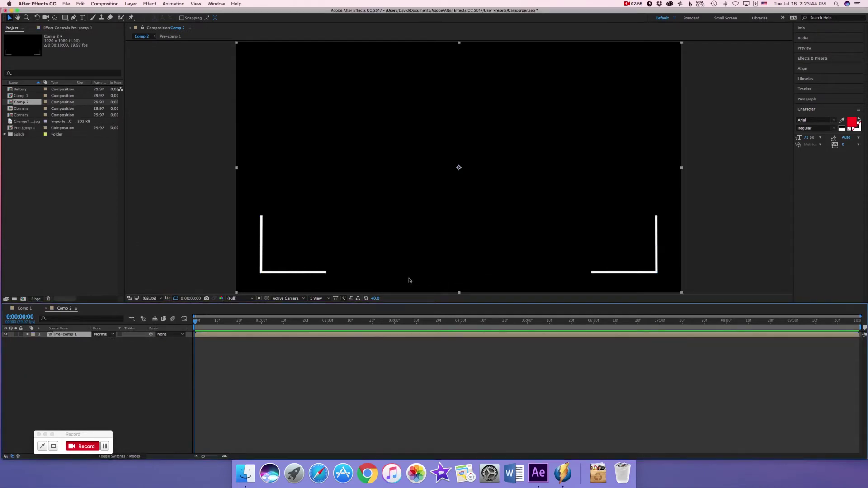
Duplicate Pre-comp 1 and set its vertical scale to -100% to flip the brackets to the top.
click(77, 337)
key(super+d)
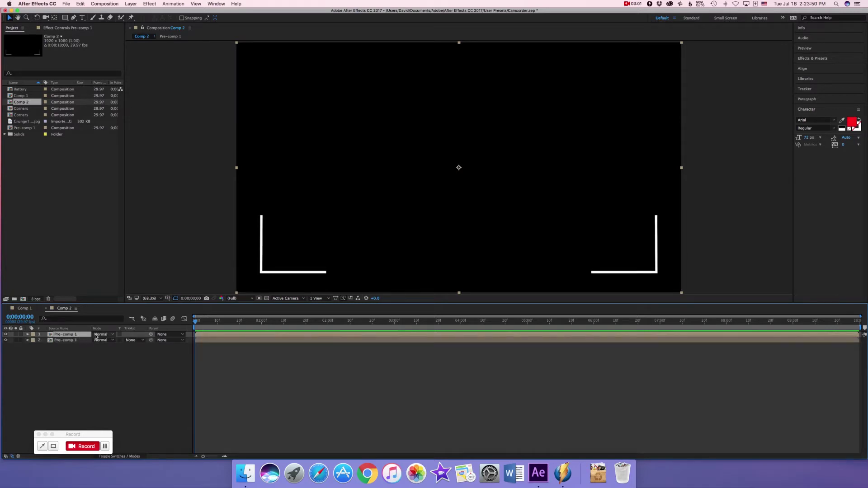
key(s)
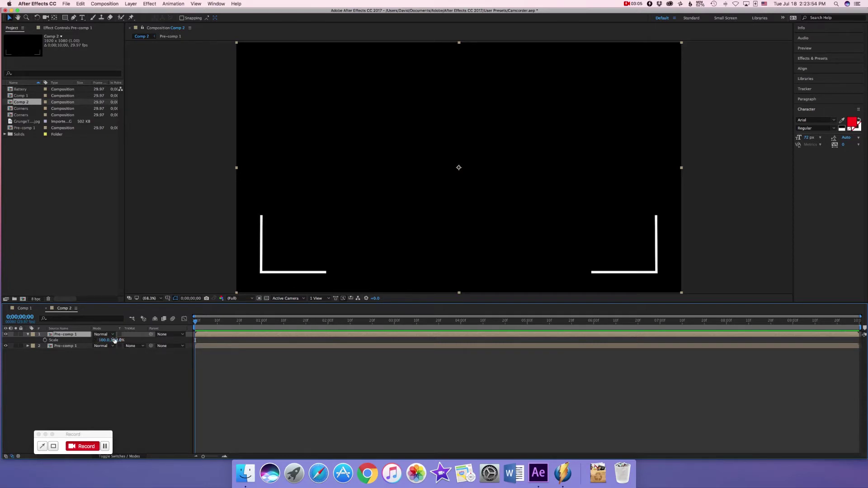
click(116, 341)
text(-100)
key(Return)
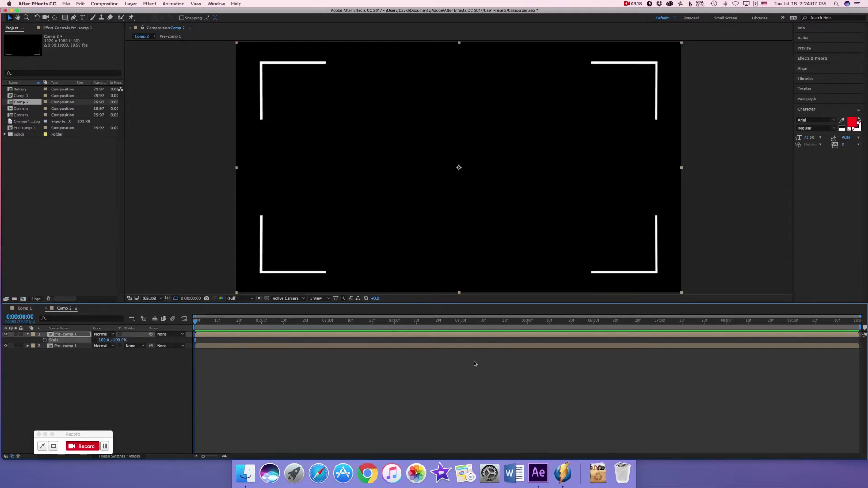
Select both Pre-comp 1 layers and pre-compose them into a composition named Corners.
click(262, 385)
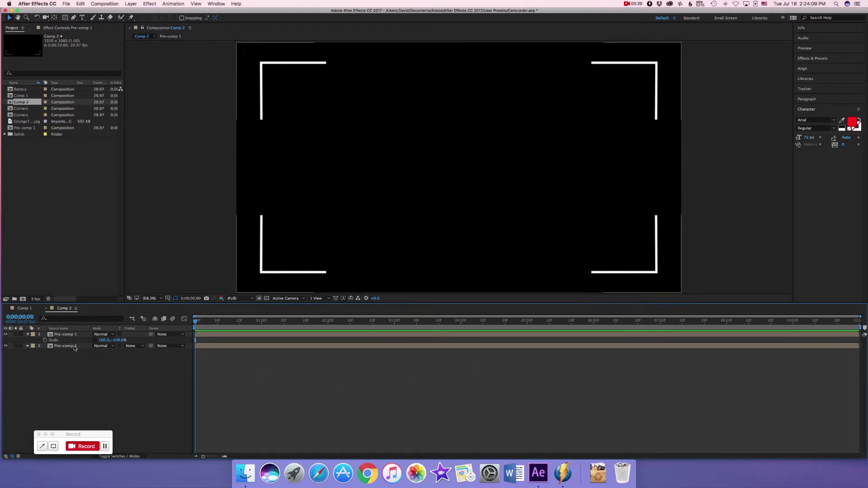
click(76, 336)
shift+click(66, 346)
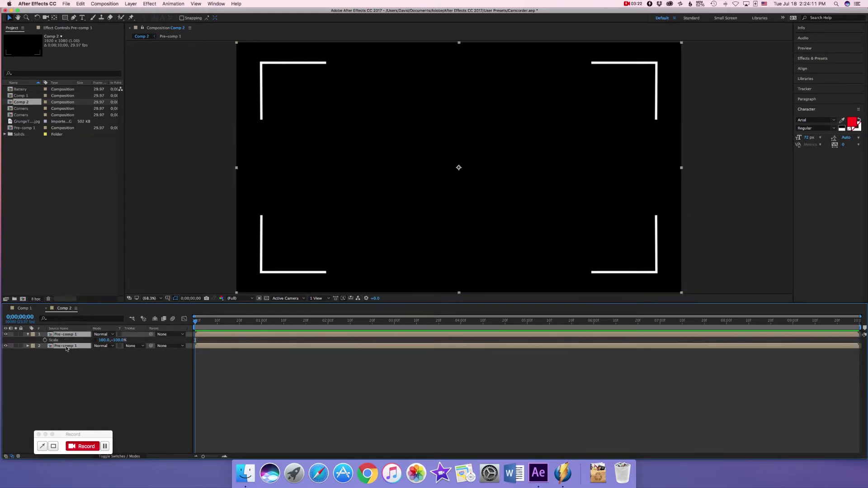
right_click(67, 347)
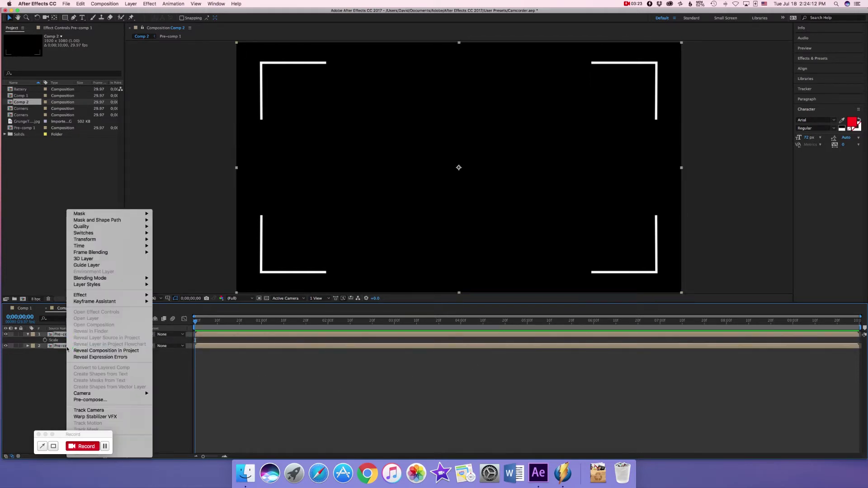
click(91, 400)
text(Corners)
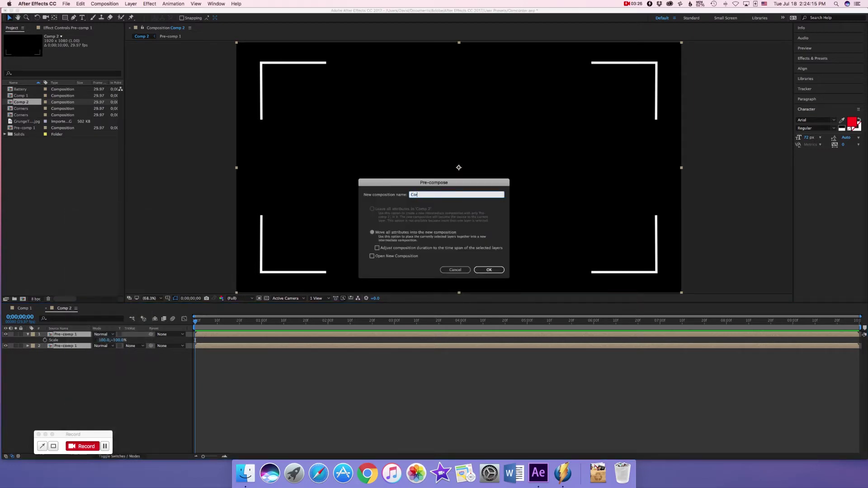
click(477, 270)
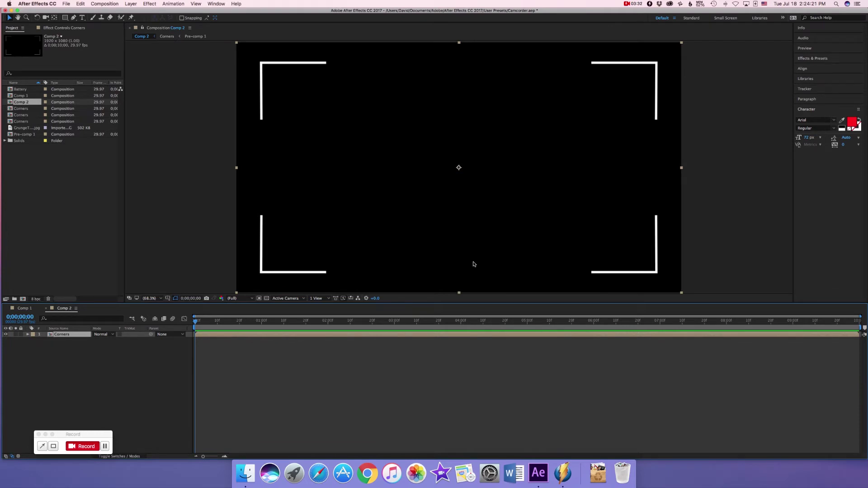
click(133, 6)
Add a red REC text layer and move it into the top-right corner bracket.
mouse_move(138, 14)
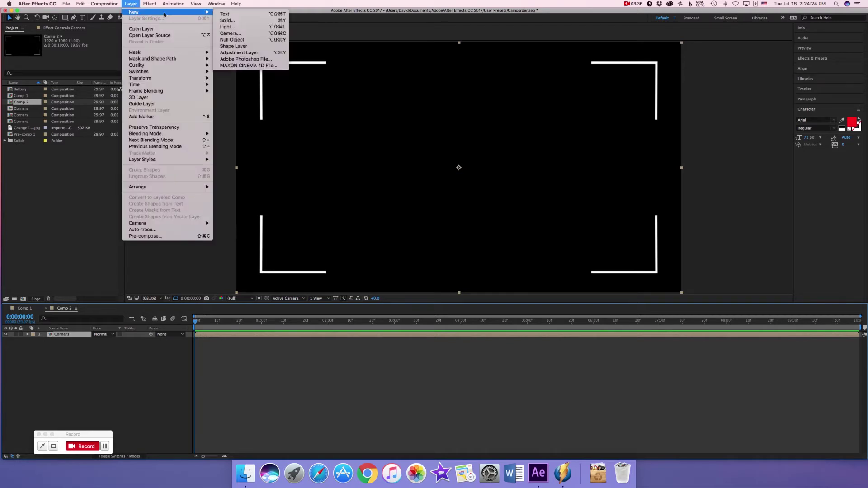
click(246, 18)
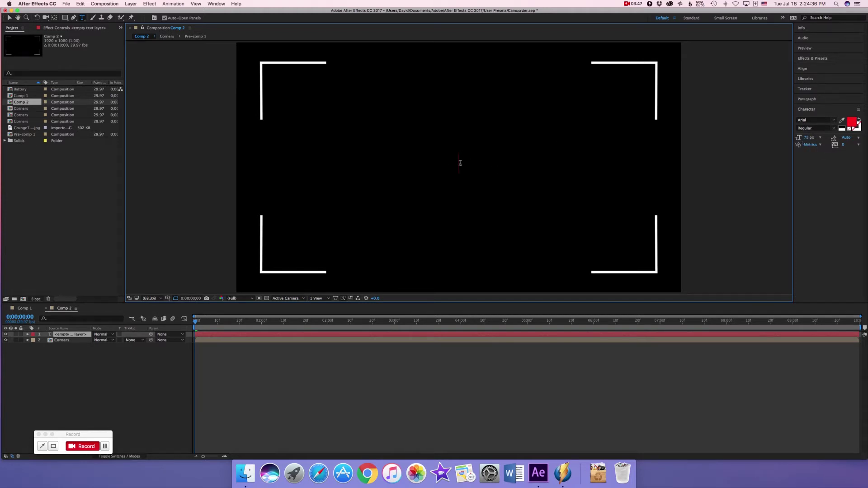
text(REC)
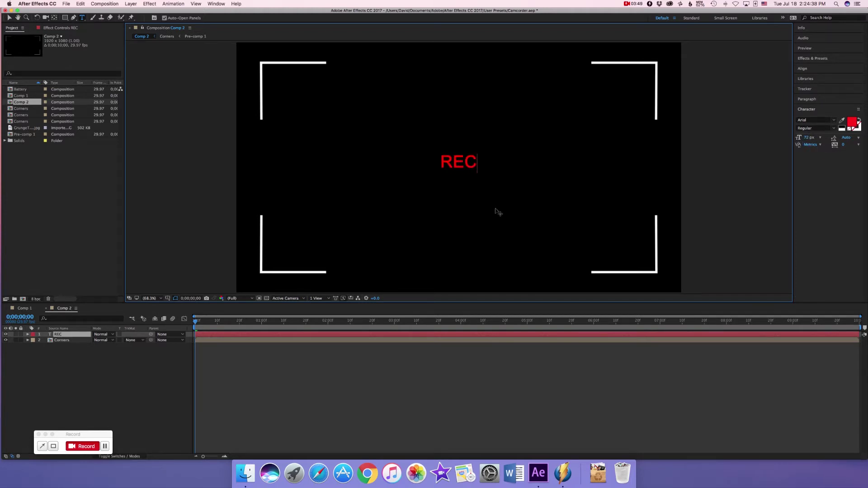
click(10, 18)
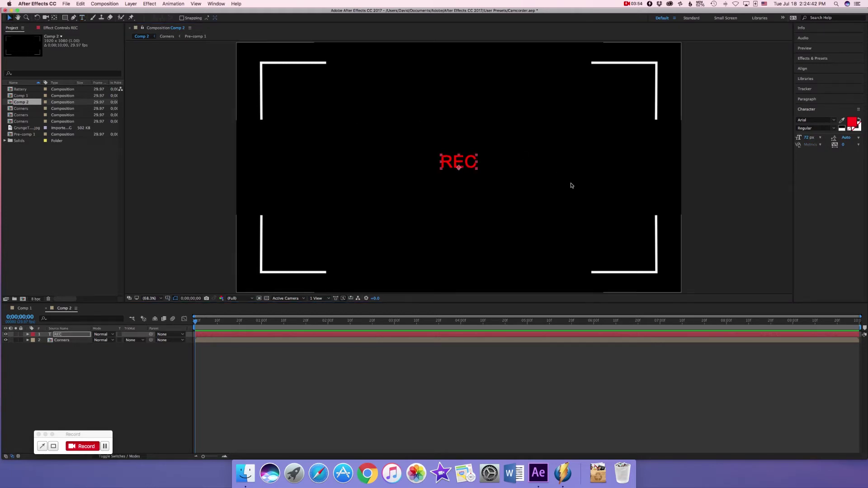
drag(466, 163, 633, 78)
click(610, 128)
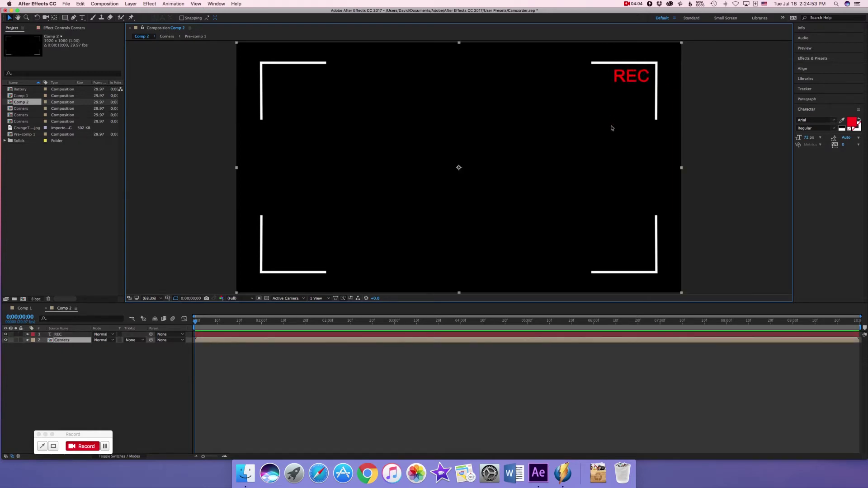
click(76, 336)
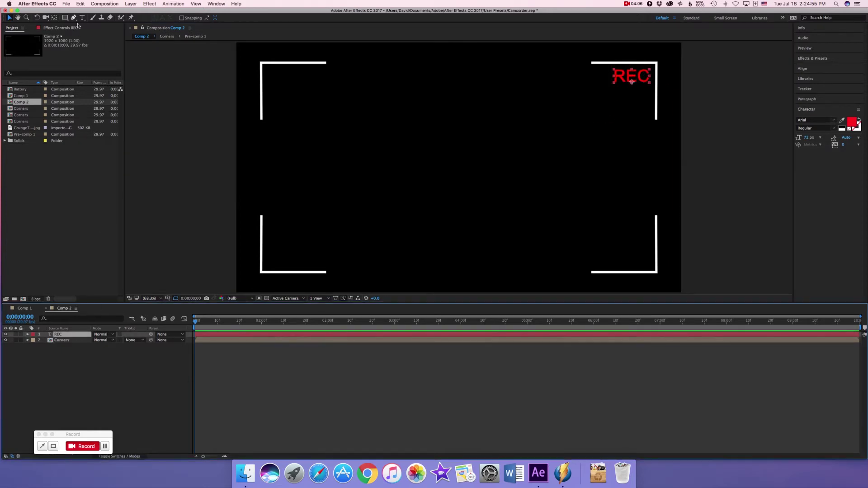
click(91, 371)
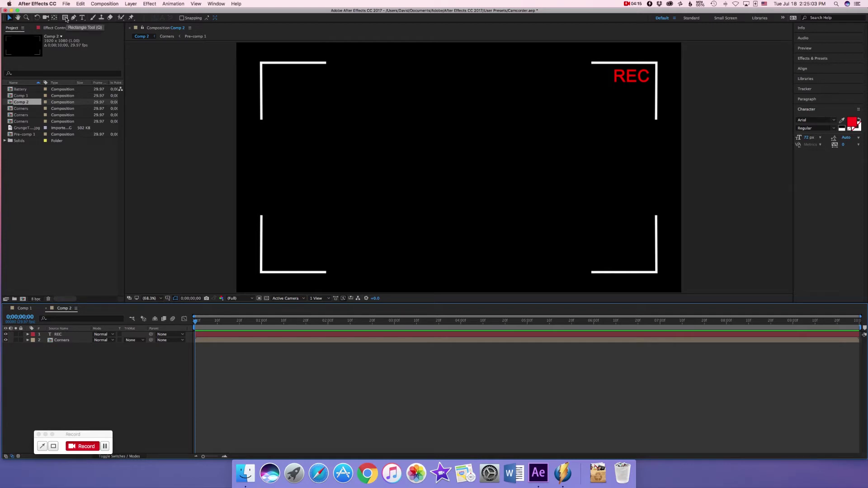
With the Ellipse tool set to no stroke and FF0000 fill, draw a small dot near centre.
key(q)
key(q)
key(q)
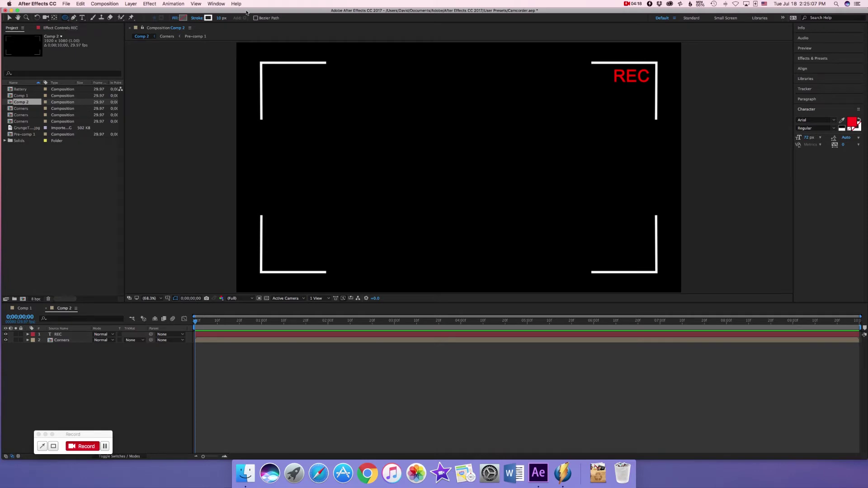
alt+click(207, 18)
alt+click(208, 18)
alt+click(207, 18)
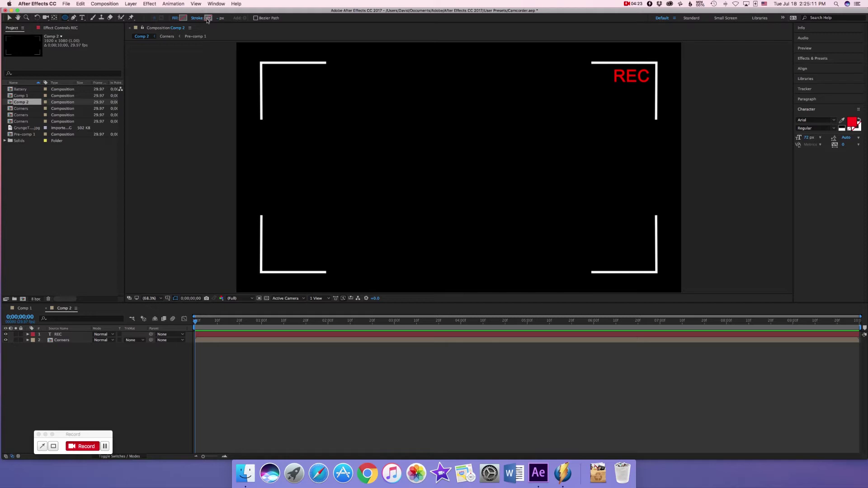
click(183, 18)
click(502, 196)
drag(445, 157, 457, 168)
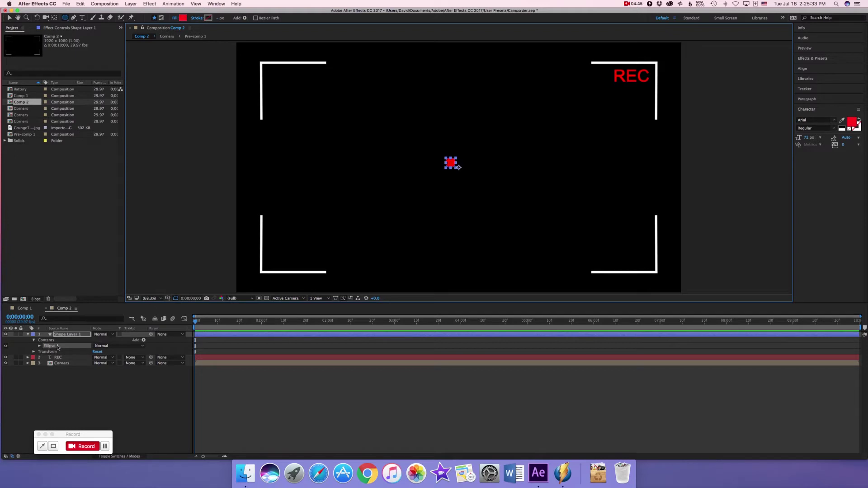
Scale the red dot to 86% and center its anchor point in the layer content.
key(s)
click(110, 341)
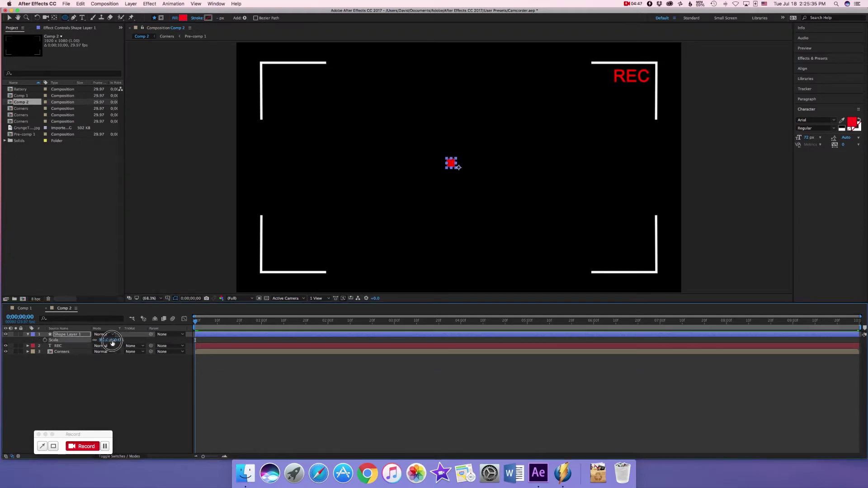
drag(111, 342, 113, 343)
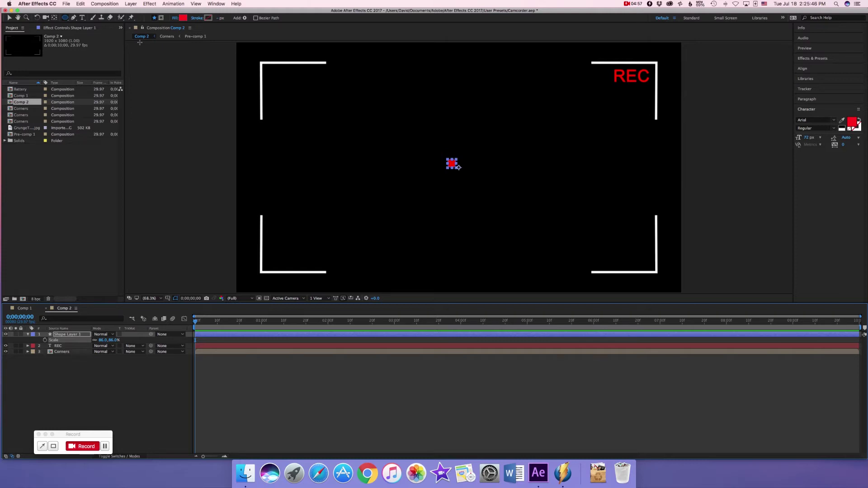
click(136, 4)
mouse_move(156, 79)
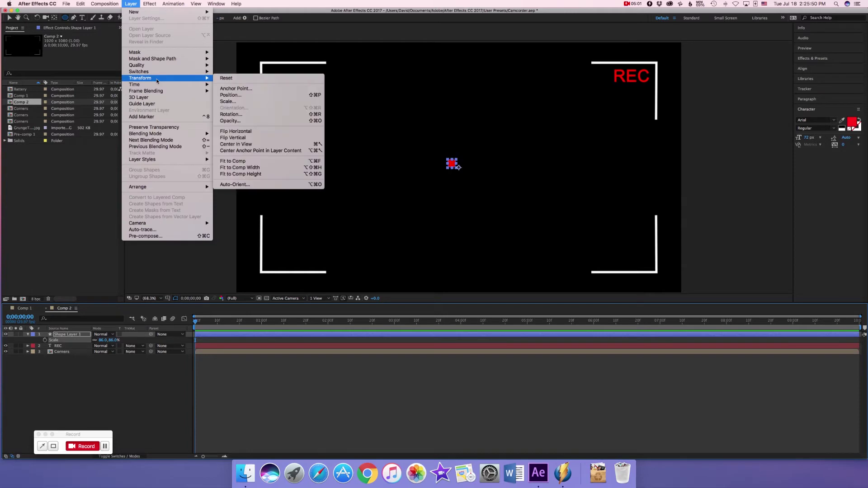
click(251, 153)
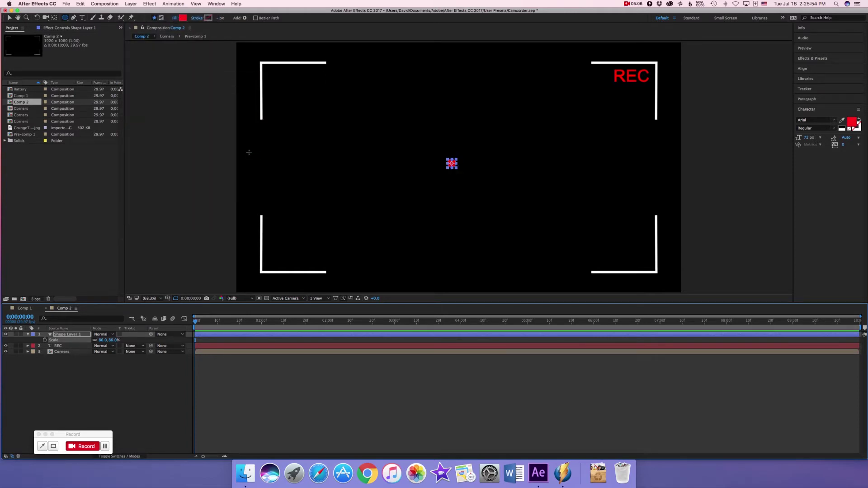
Drag the red dot toward the REC text and fit the whole composition in the viewer.
click(8, 18)
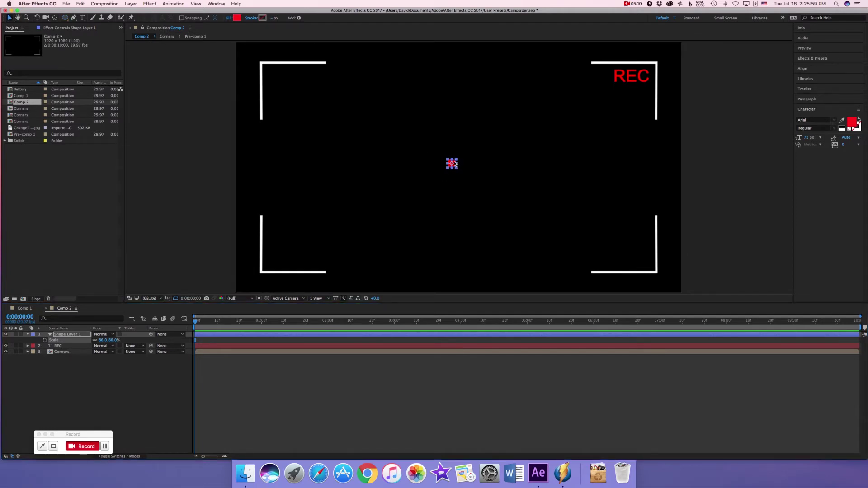
scroll(454, 164, up, 2)
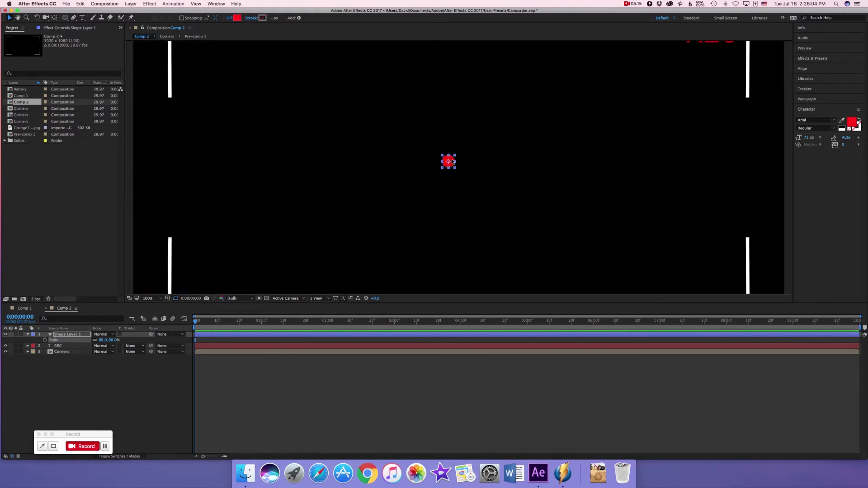
drag(452, 162, 651, 52)
key(comma)
key(comma)
key(comma)
key(comma)
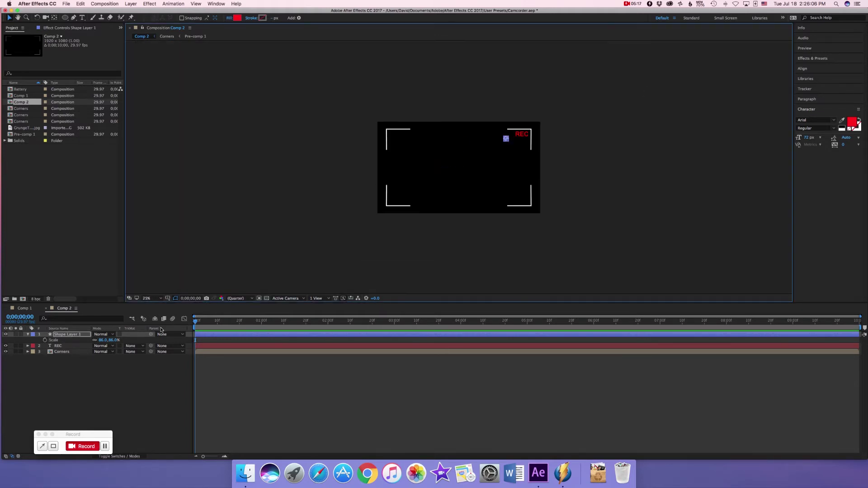
click(154, 299)
click(156, 304)
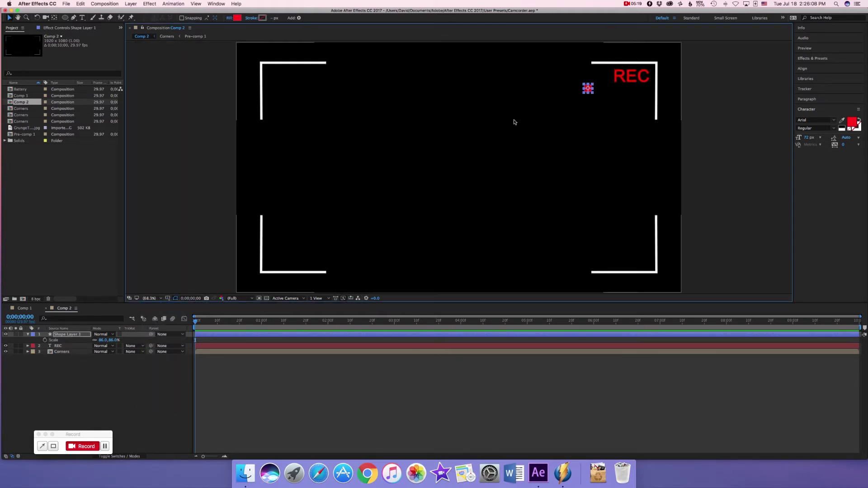
At 100% view, position the red dot just left of REC, then return the viewer to Fit.
click(588, 88)
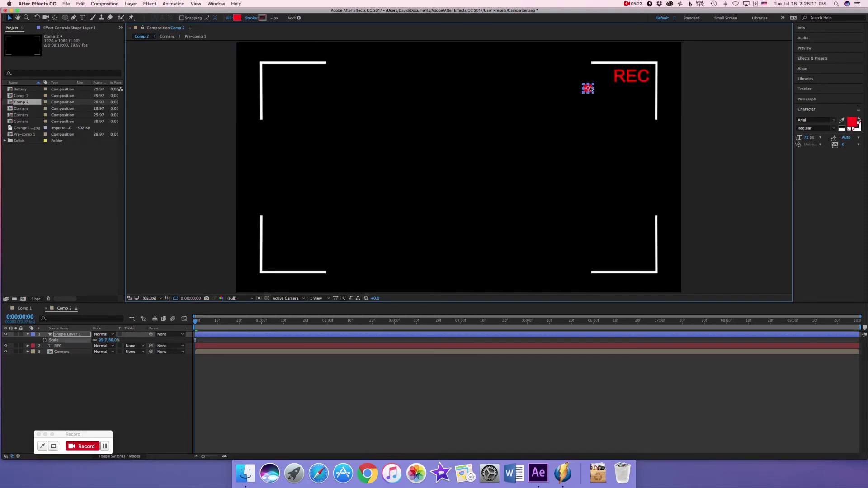
click(150, 298)
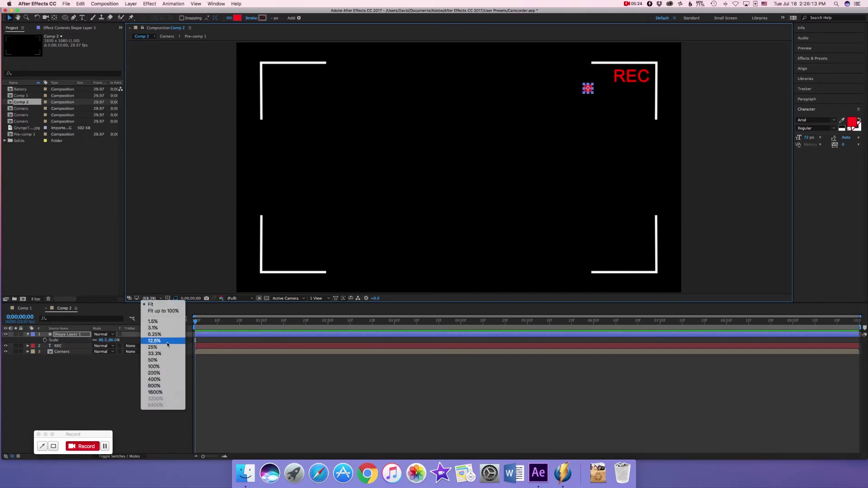
click(164, 367)
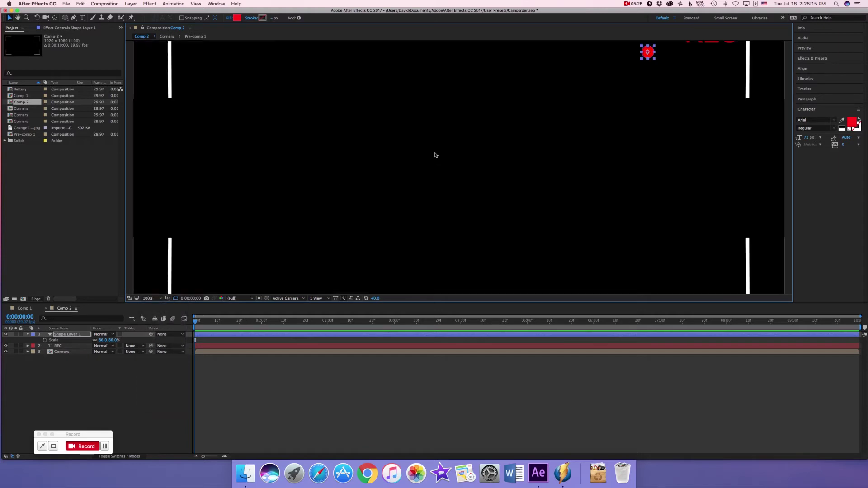
key(h)
drag(618, 140, 482, 242)
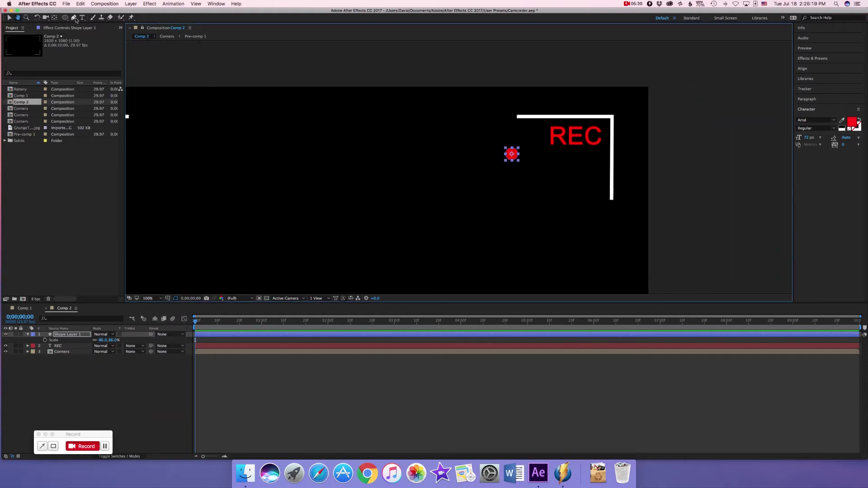
click(9, 18)
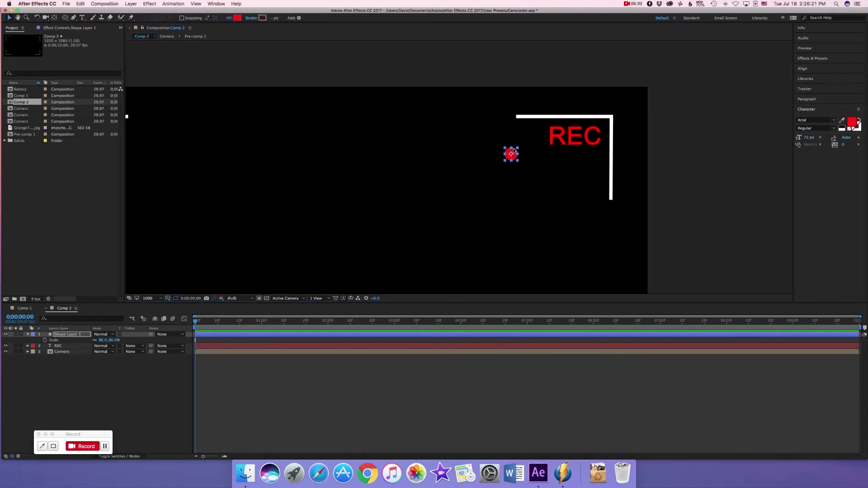
drag(514, 153, 542, 135)
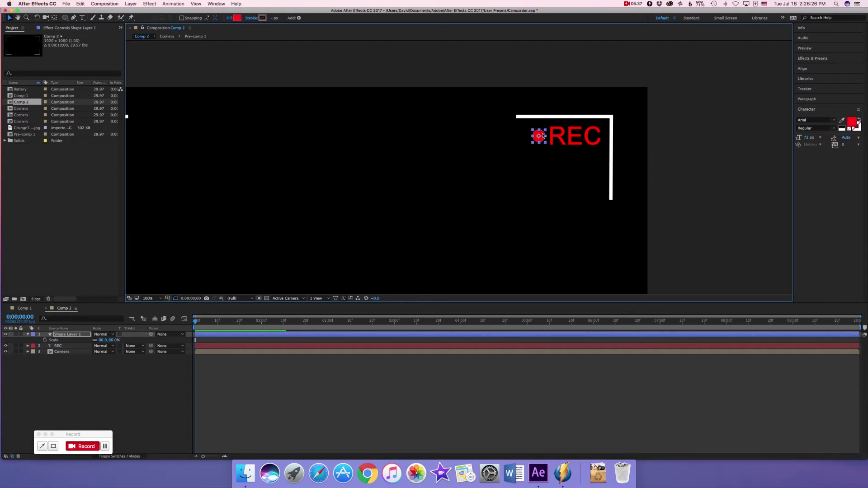
click(153, 298)
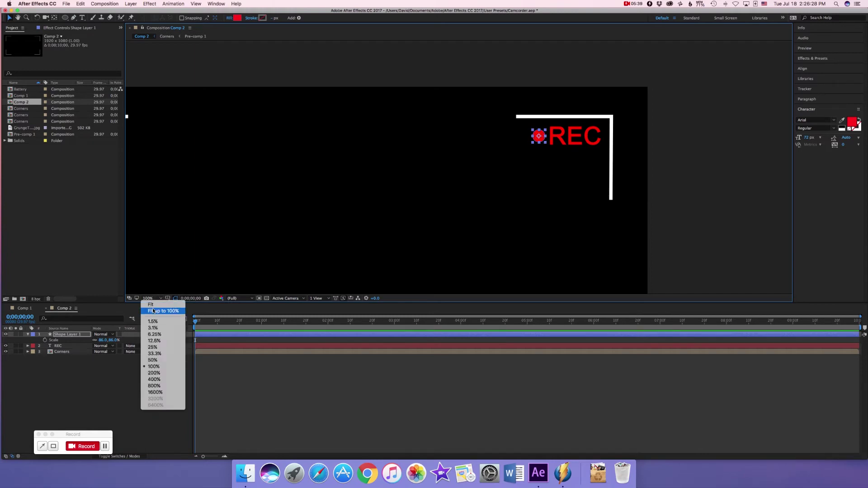
click(156, 310)
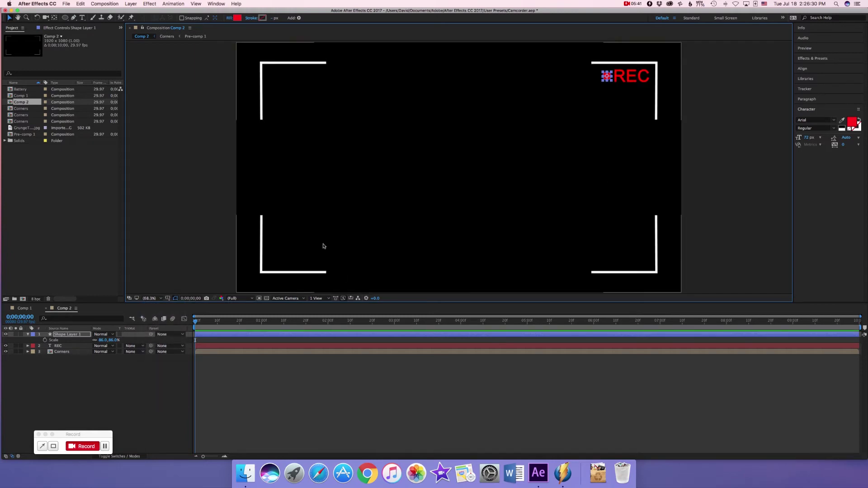
click(210, 227)
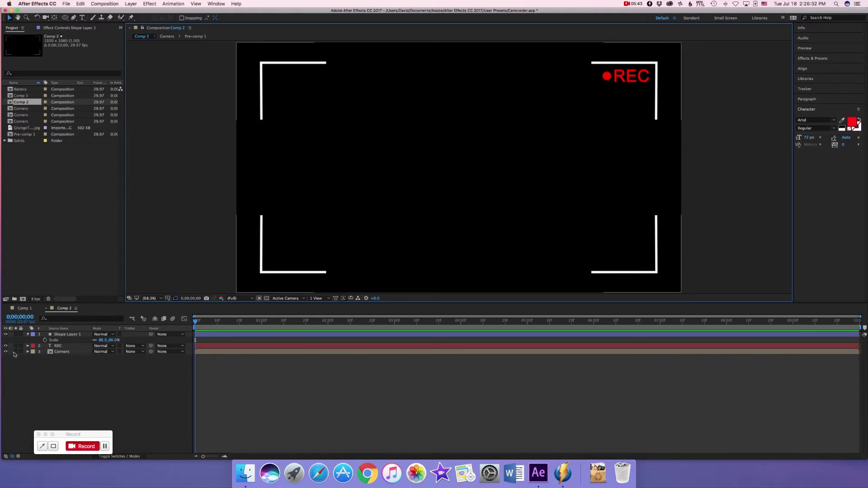
click(66, 334)
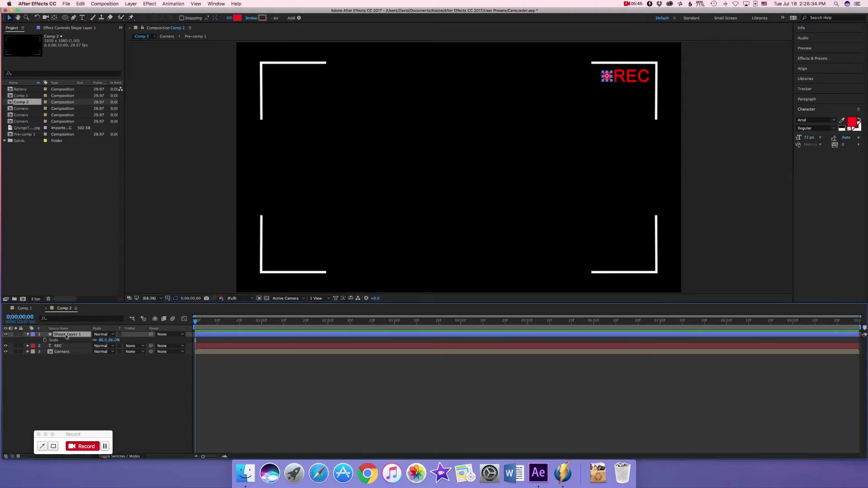
Rename the red dot's shape layer to 'REC Dot' and collapse its properties.
key(Return)
text(REC Dot)
click(95, 364)
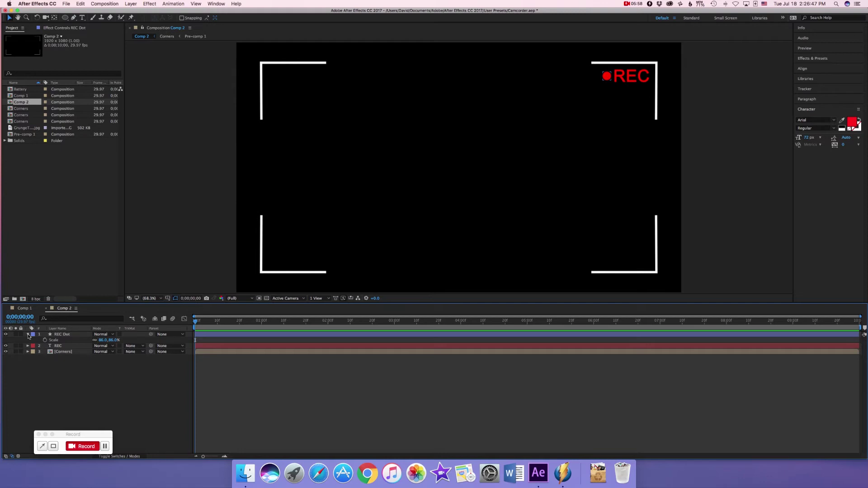
click(28, 335)
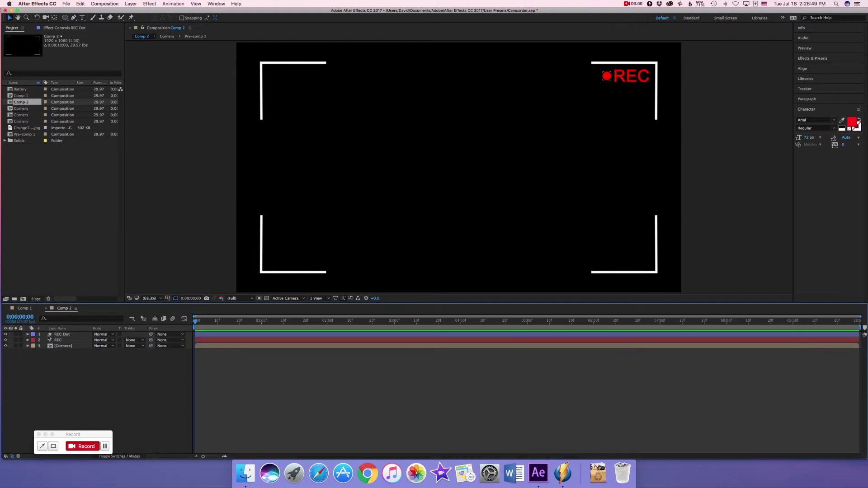
Show REC Dot's Opacity and keyframe it at 100% at frames 0 and 10.
click(64, 335)
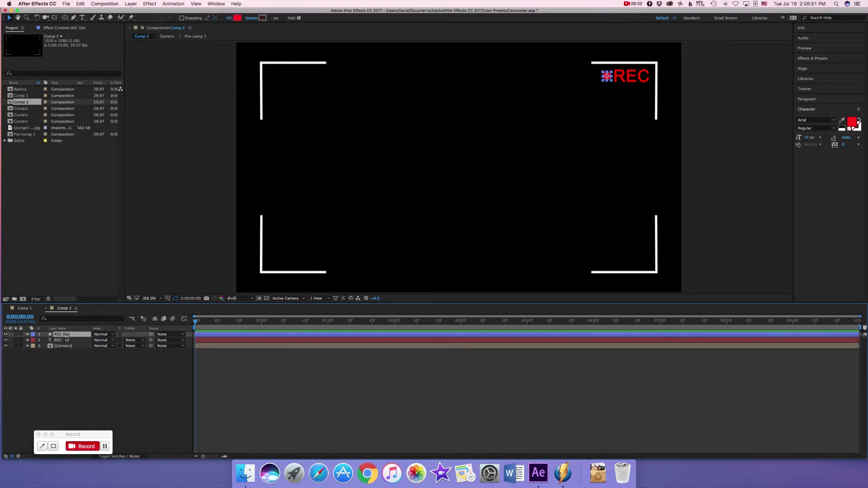
key(t)
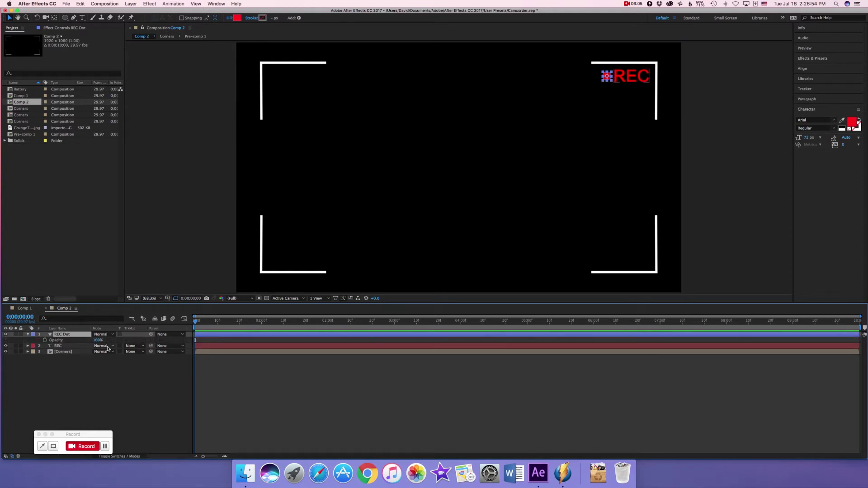
click(45, 340)
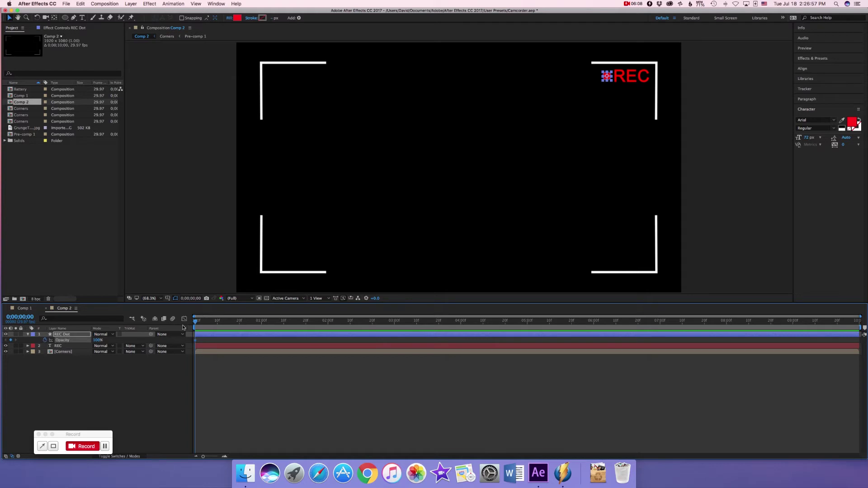
drag(196, 318, 216, 316)
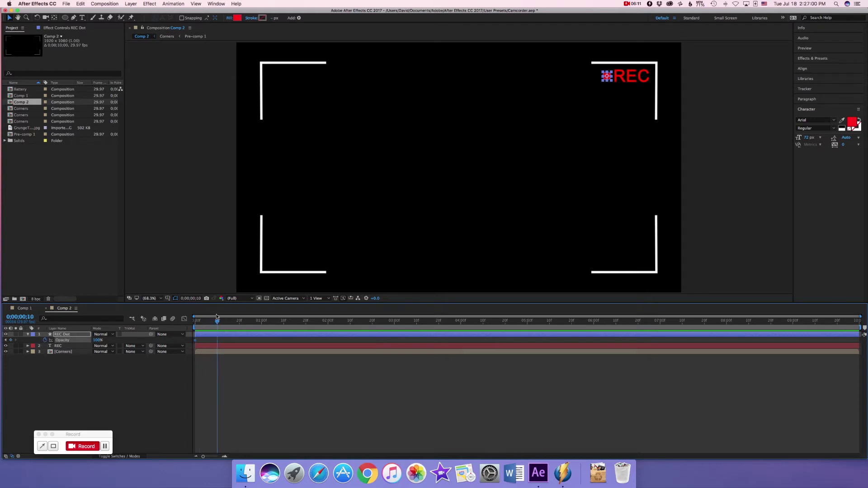
click(11, 340)
Set opacity to 0% at frame 11 and hold it with a keyframe at frame 20.
mouse_move(218, 323)
mouse_down()
mouse_move(196, 322)
mouse_move(219, 322)
mouse_up()
click(98, 340)
text(0)
key(Return)
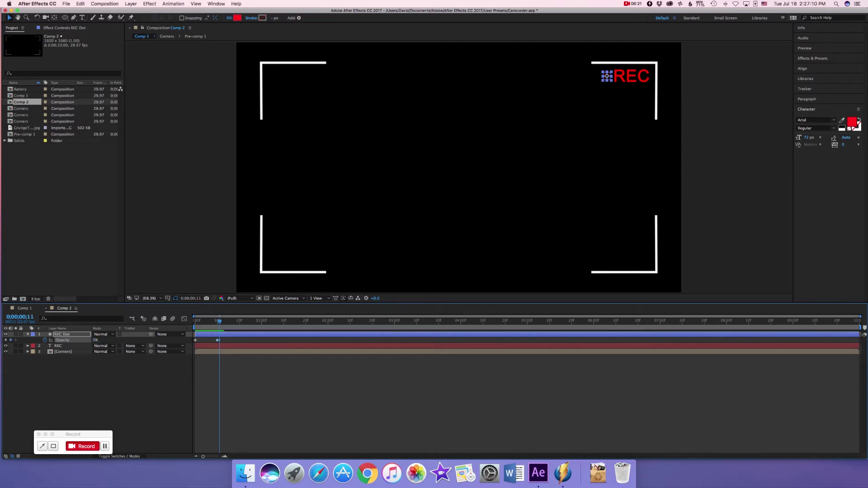
drag(220, 322, 241, 319)
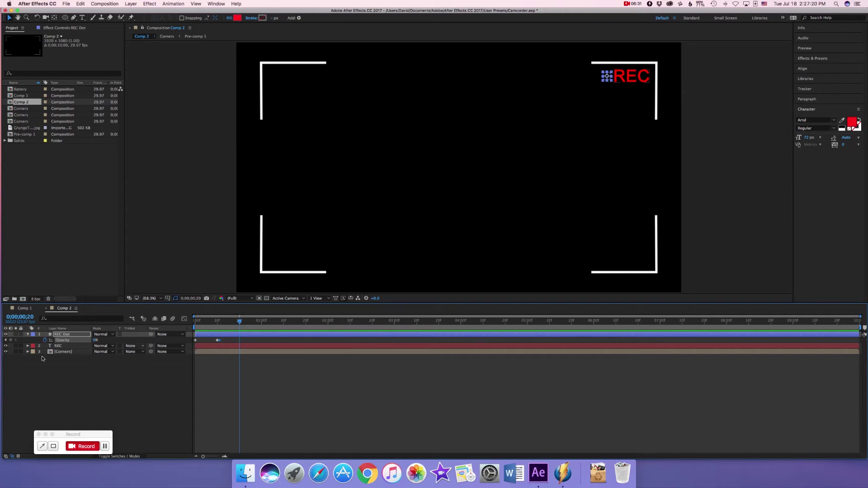
click(10, 340)
click(253, 343)
Copy the blink keyframes and paste them at frame 21 and at 0;00;01;12.
mouse_move(255, 340)
mouse_down()
mouse_move(195, 342)
mouse_move(210, 341)
mouse_up()
drag(238, 319, 241, 321)
key(super+v)
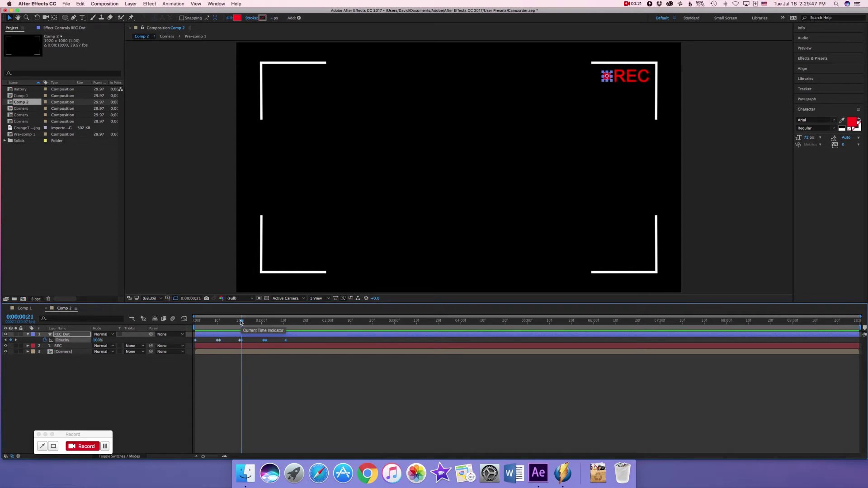
drag(299, 343, 190, 341)
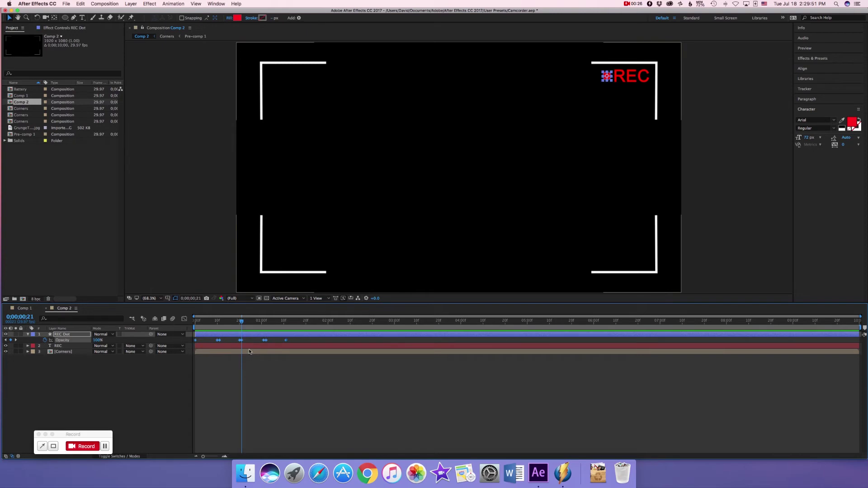
drag(242, 322, 287, 324)
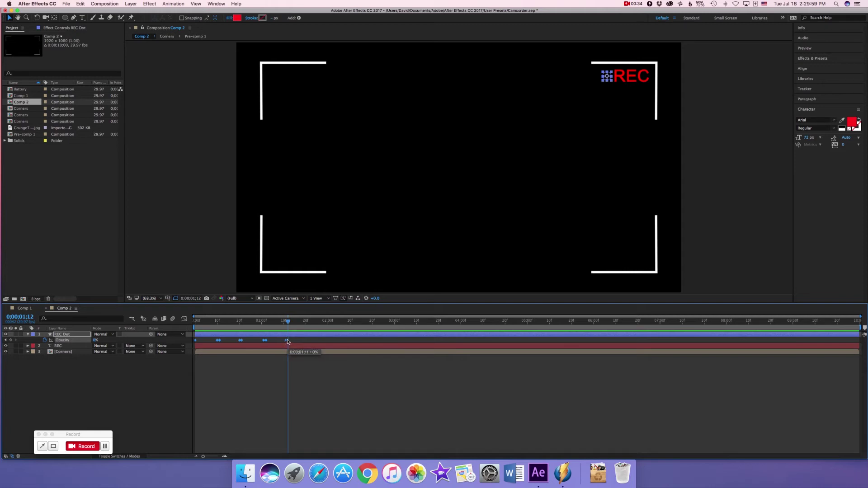
key(ctrl+v)
click(323, 341)
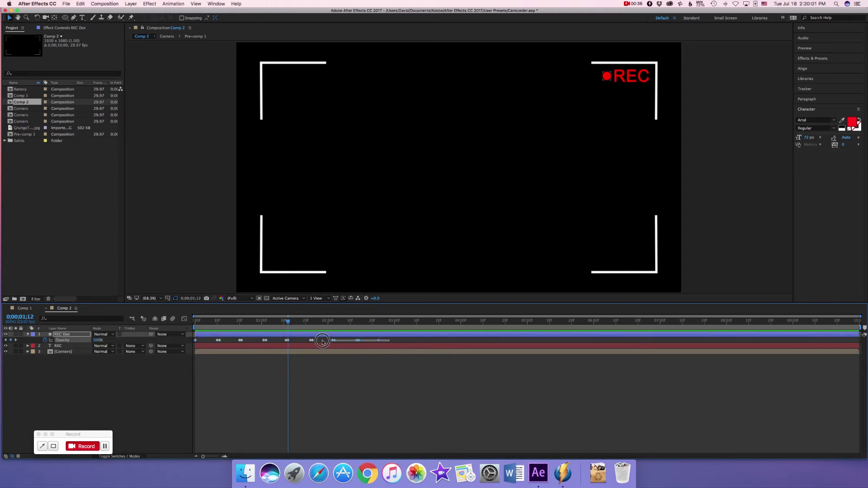
Paste the keyframes again at 0;00;02;24 and 0;00;05;24, then return to the start.
drag(391, 337, 196, 342)
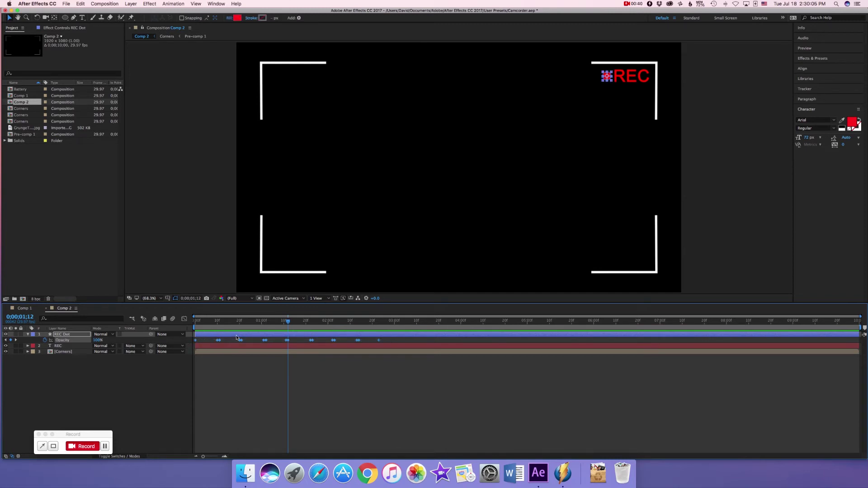
drag(288, 322, 381, 324)
key(super+v)
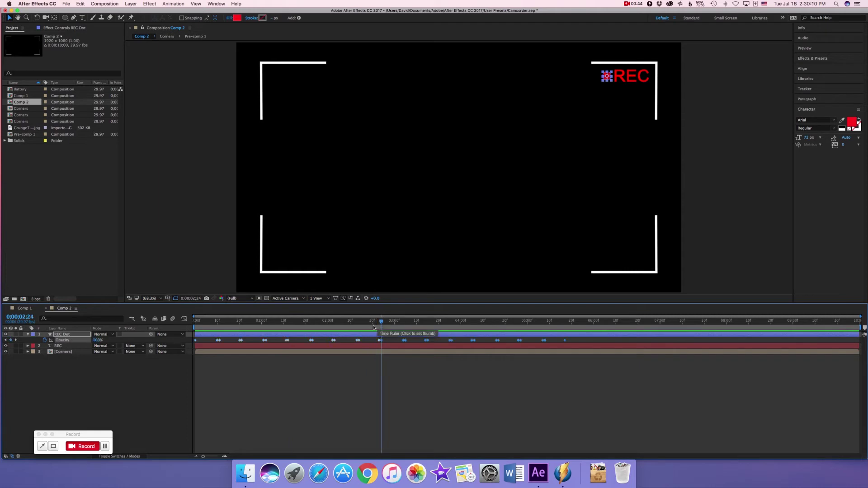
drag(574, 343, 194, 342)
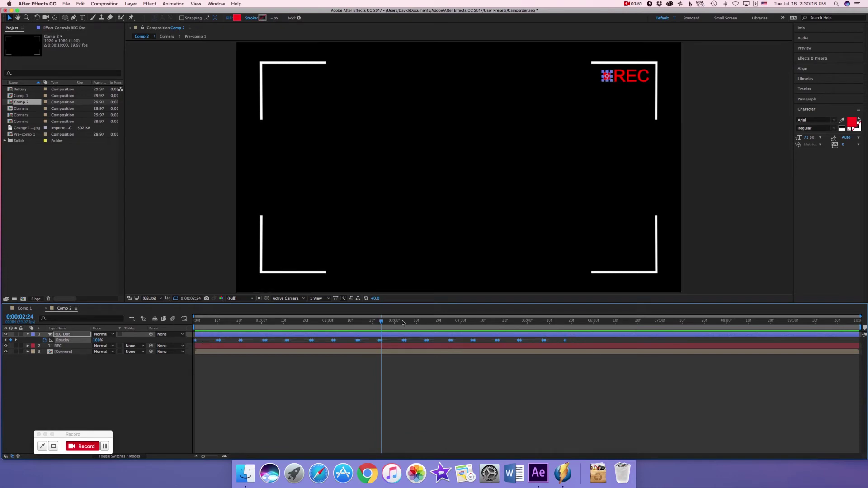
drag(381, 321, 568, 322)
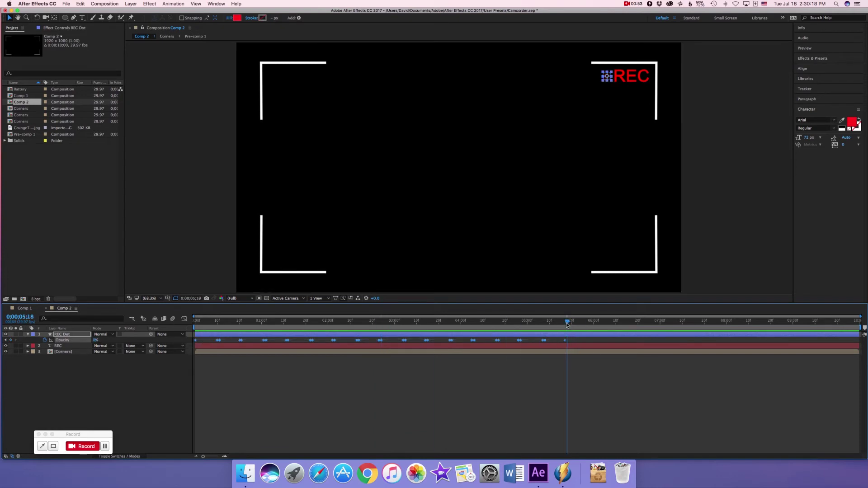
key(super+v)
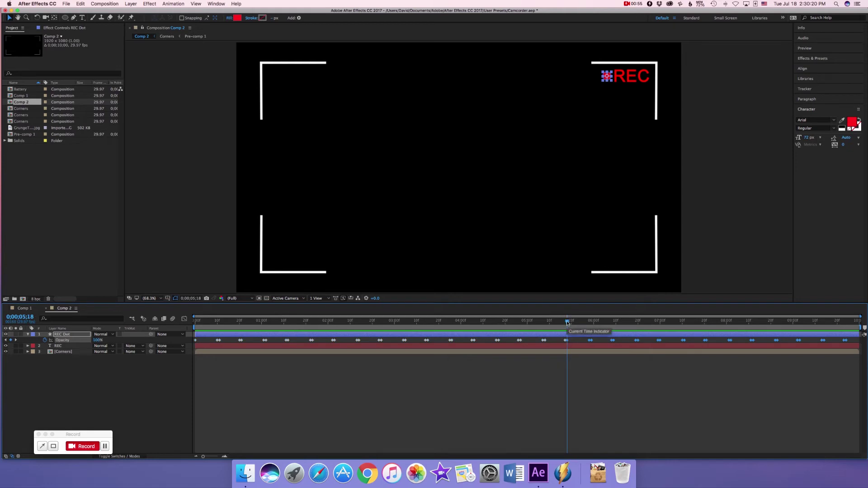
key(Home)
Stop the blinking-dot preview, return to frame 0 and collapse the REC Dot layer.
click(165, 410)
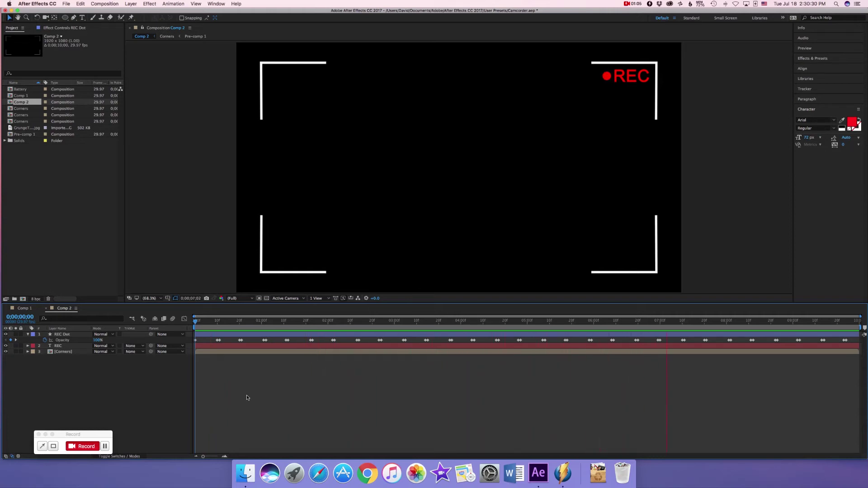
key(space)
click(196, 321)
click(28, 335)
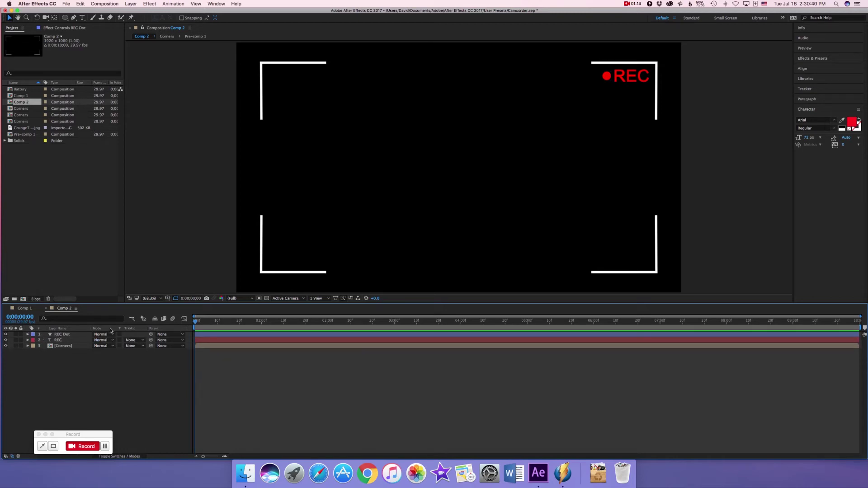
Create a new solid layer with the default settings.
click(130, 3)
mouse_move(135, 12)
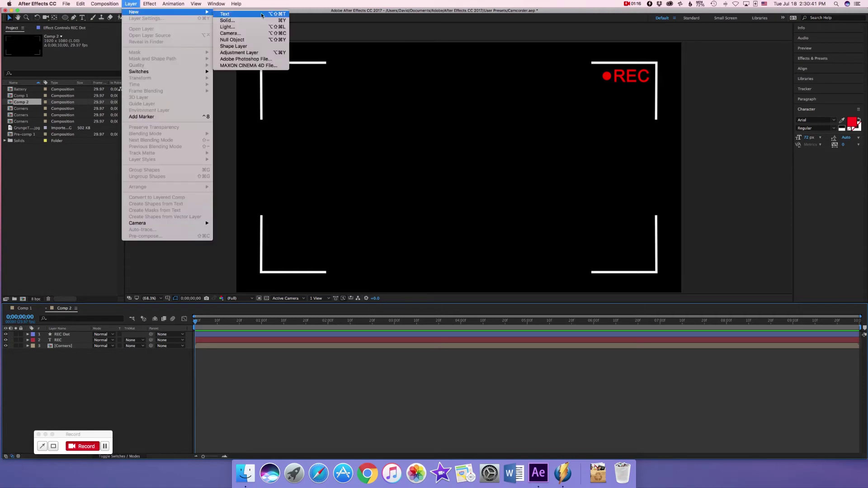
click(262, 20)
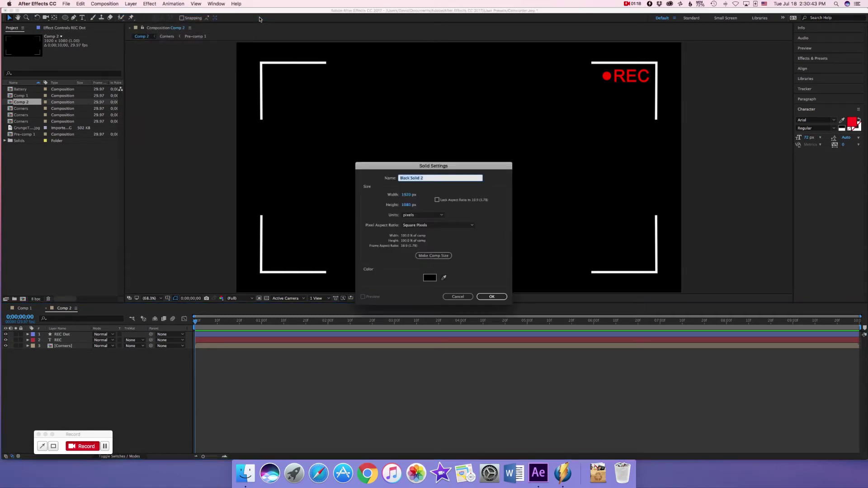
click(491, 297)
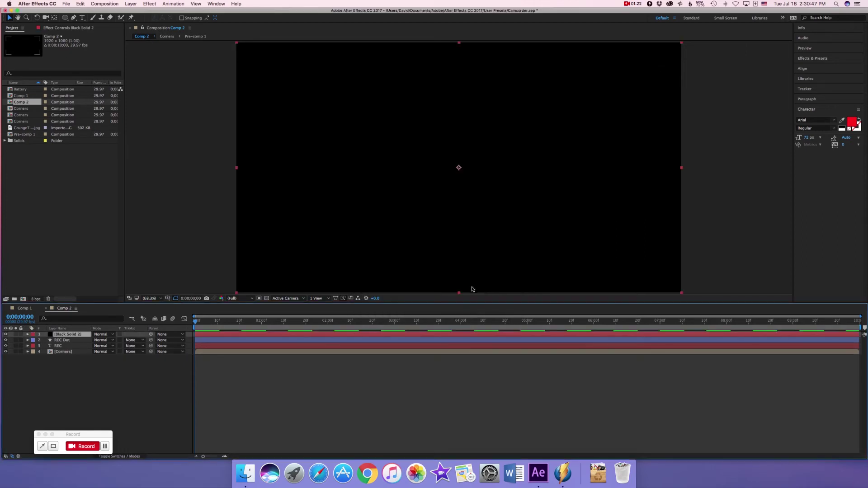
Apply the Numbers text effect to the solid with Arial font and left alignment.
click(149, 3)
mouse_move(169, 146)
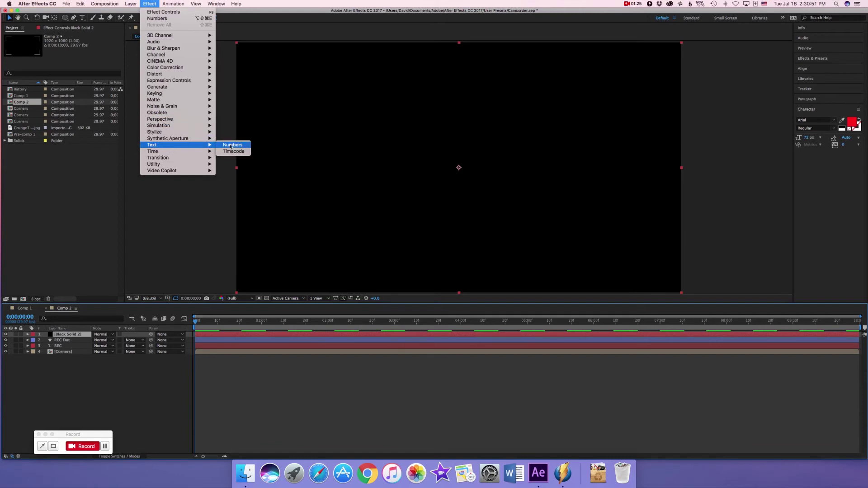
click(231, 146)
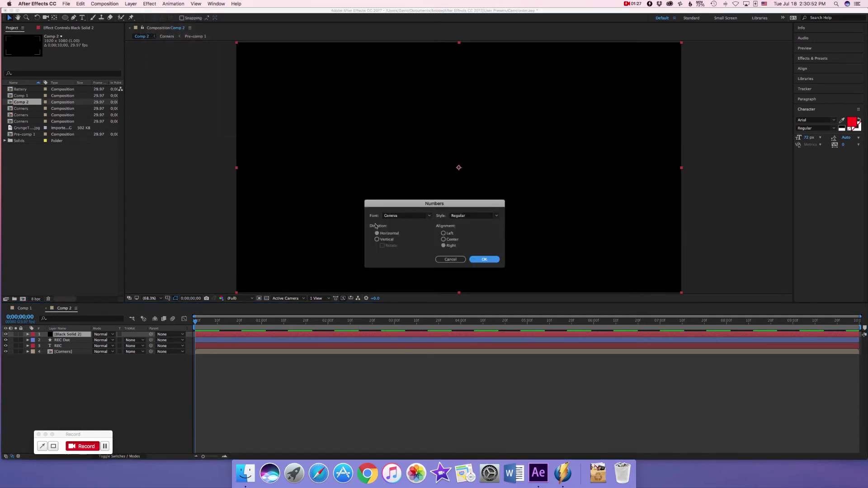
click(402, 216)
click(430, 216)
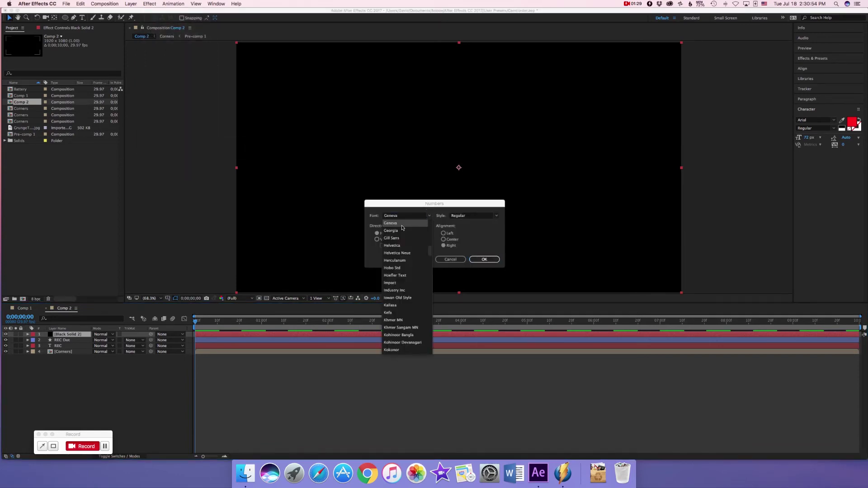
click(395, 262)
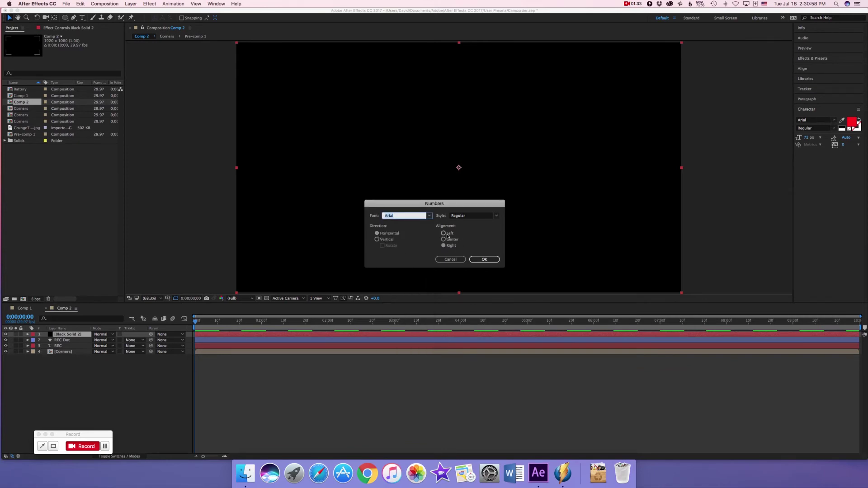
click(444, 233)
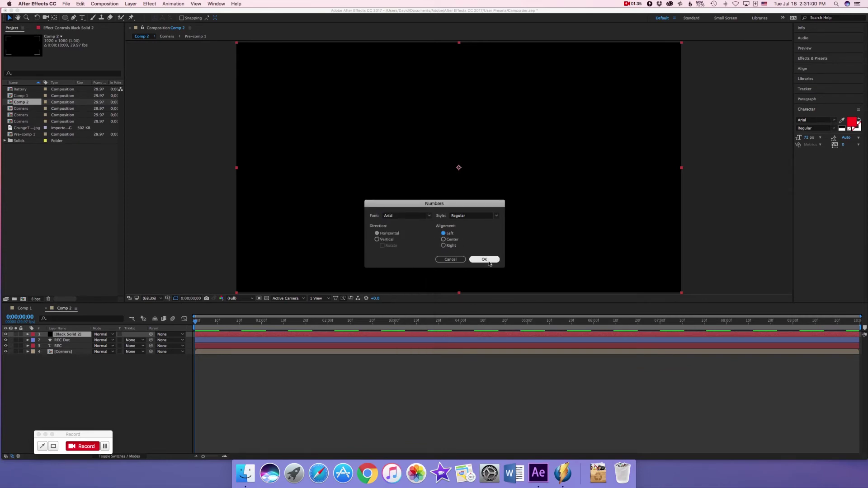
click(484, 260)
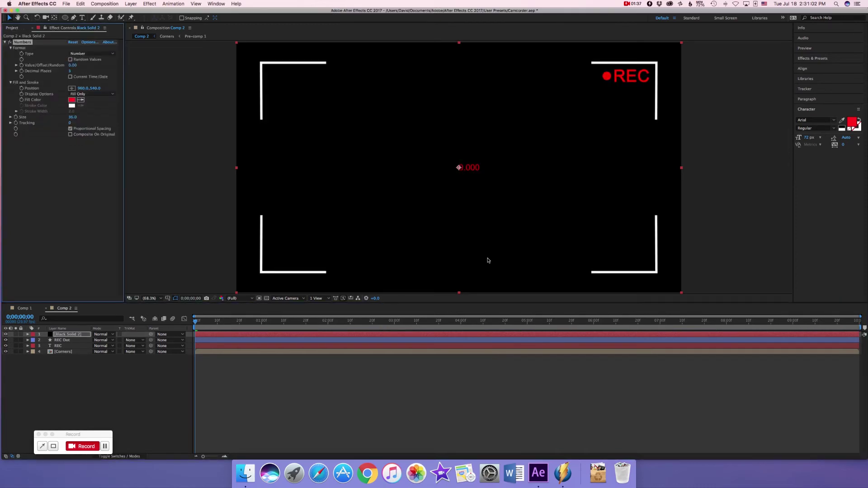
Turn off proportional spacing, fill the numbers white and switch them to Timecode [30].
click(70, 129)
click(71, 100)
click(378, 208)
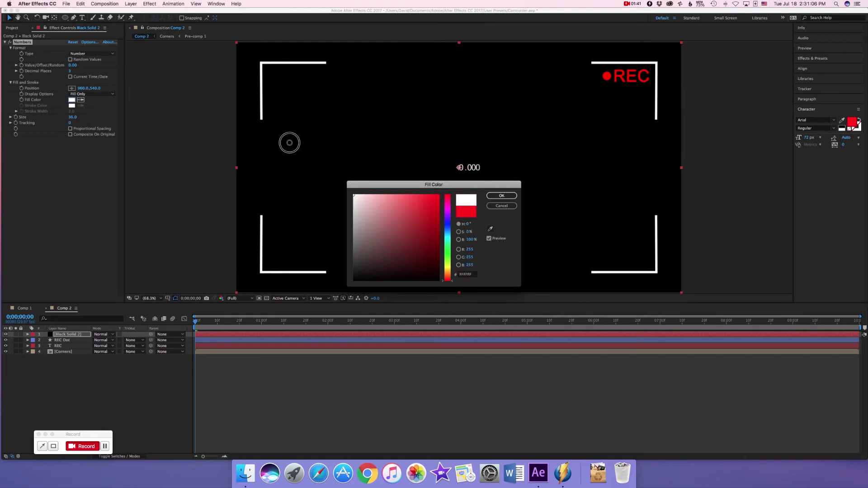
click(501, 195)
click(74, 54)
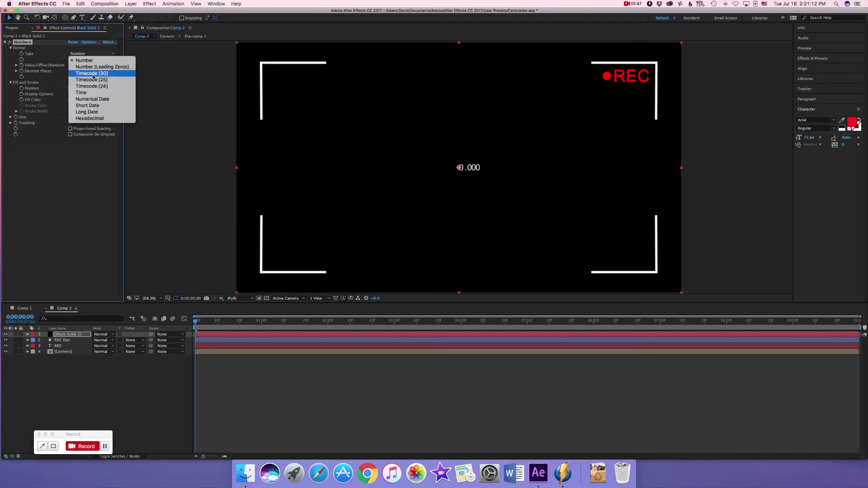
click(93, 74)
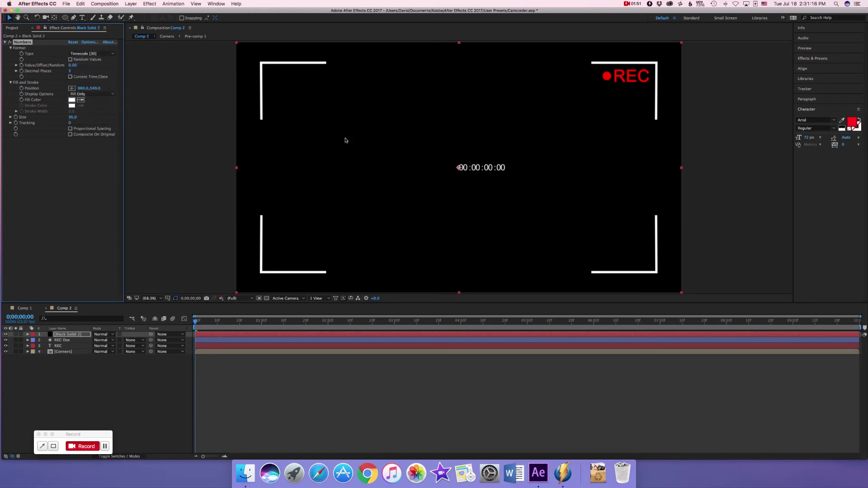
Fit the composition in the viewer and set the numbers' size to 88.
key(slash)
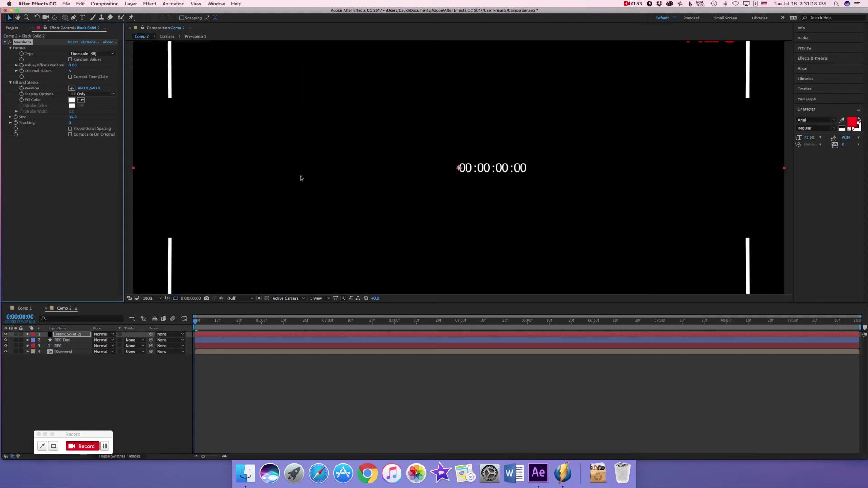
click(154, 298)
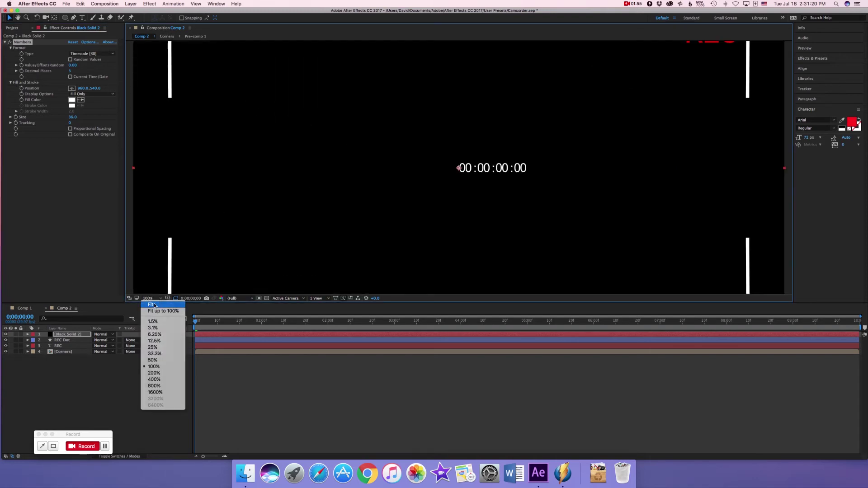
click(153, 314)
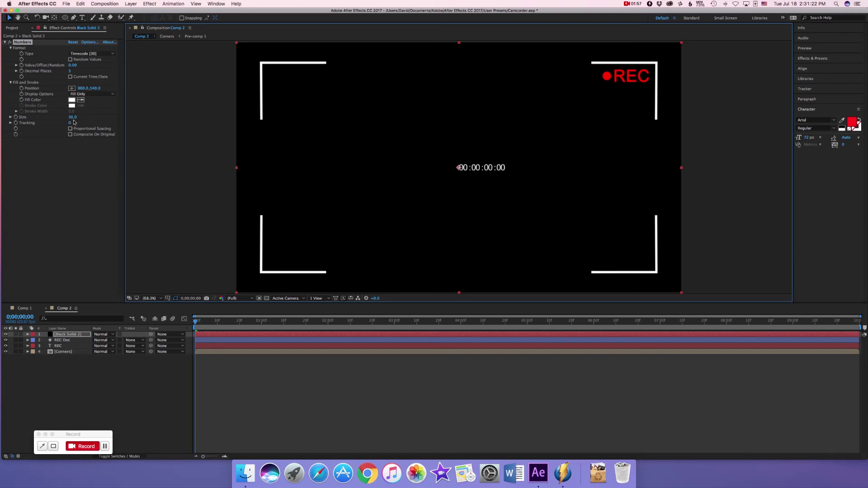
click(71, 118)
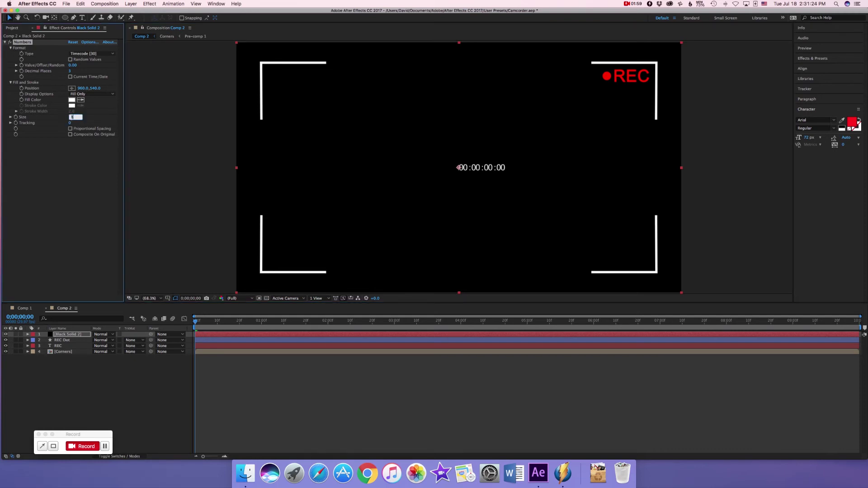
key(Return)
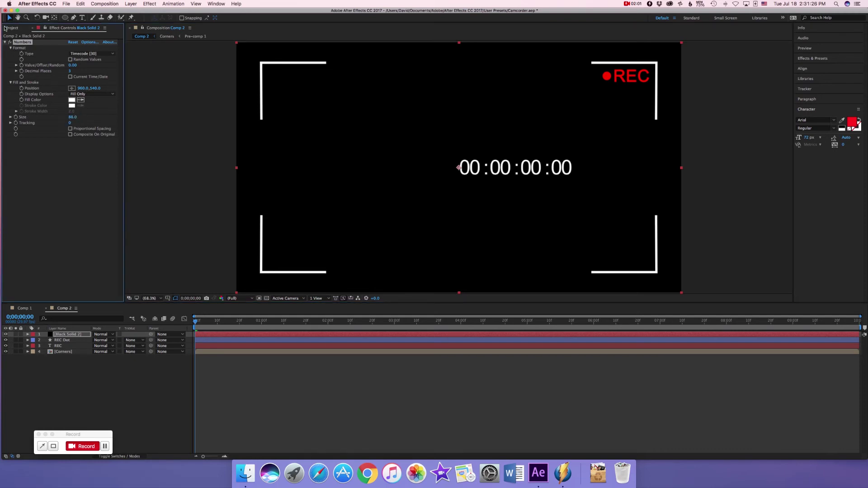
Move the timecode to the top centre between the brackets and preview it running.
click(551, 145)
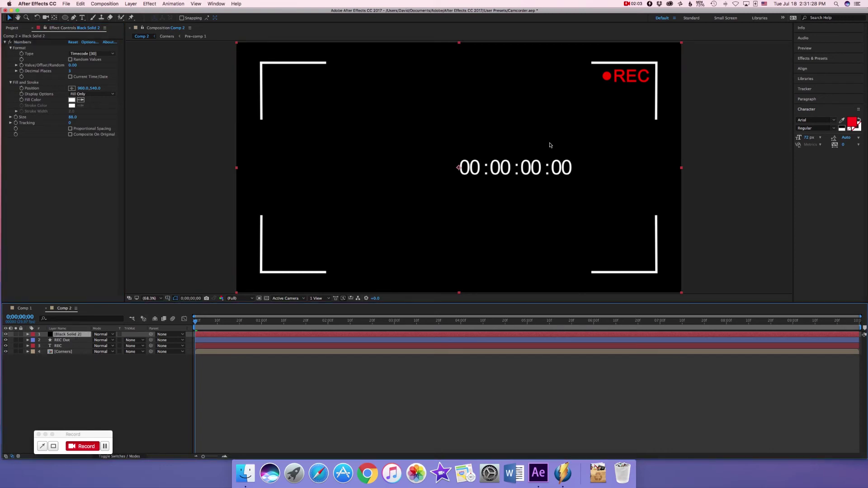
drag(478, 171, 422, 86)
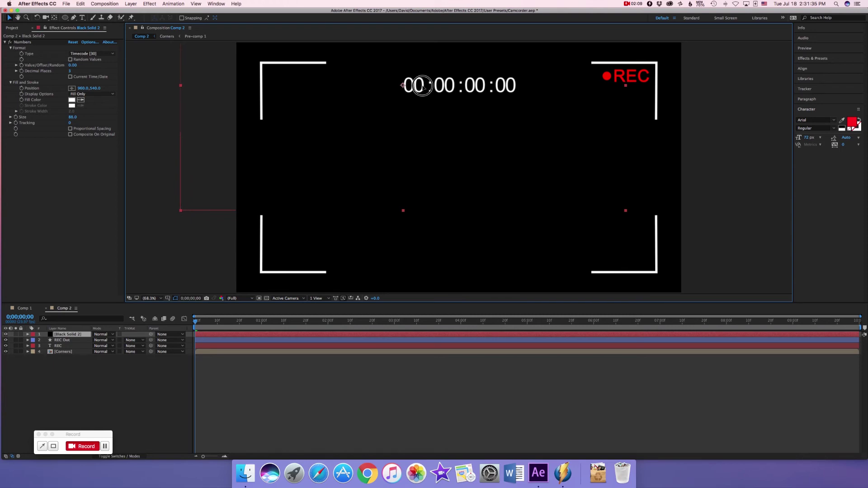
mouse_move(424, 88)
mouse_down()
mouse_move(414, 82)
mouse_move(423, 81)
mouse_up()
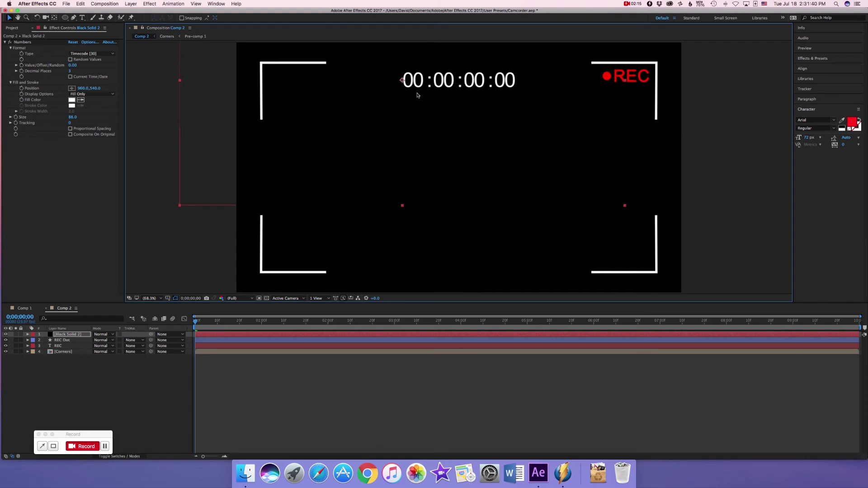
key(space)
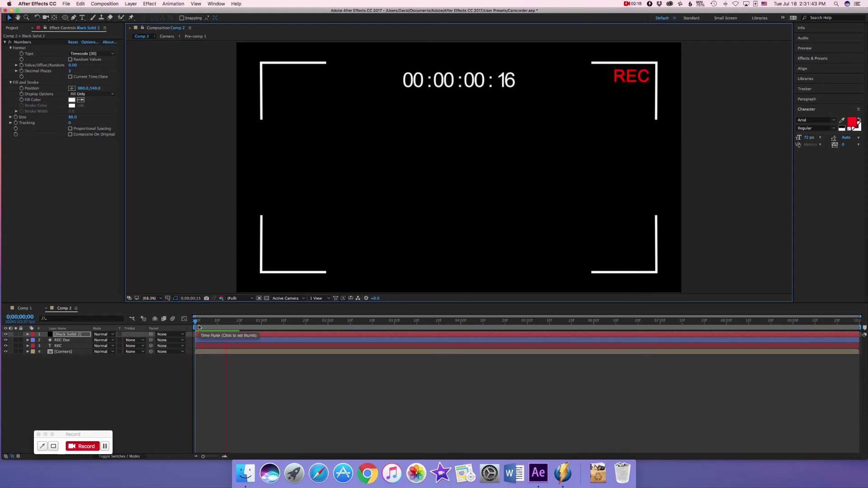
key(space)
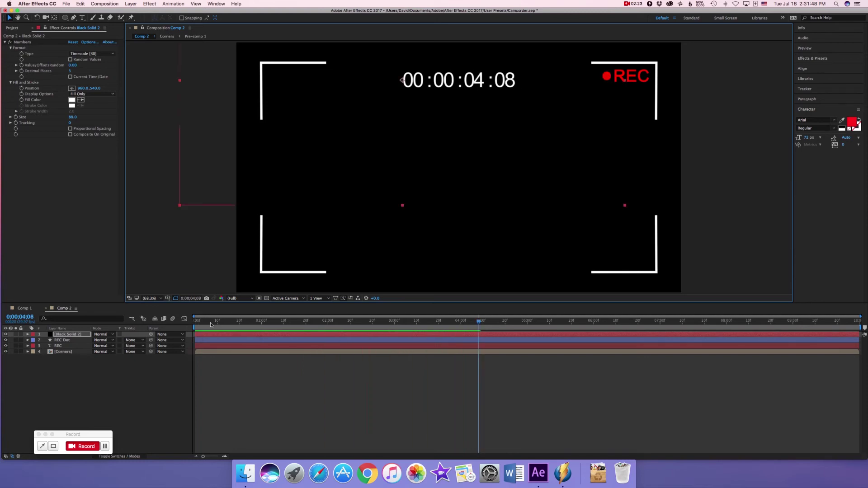
Rename the Black Solid 2 layer to 'Timecode'.
click(72, 335)
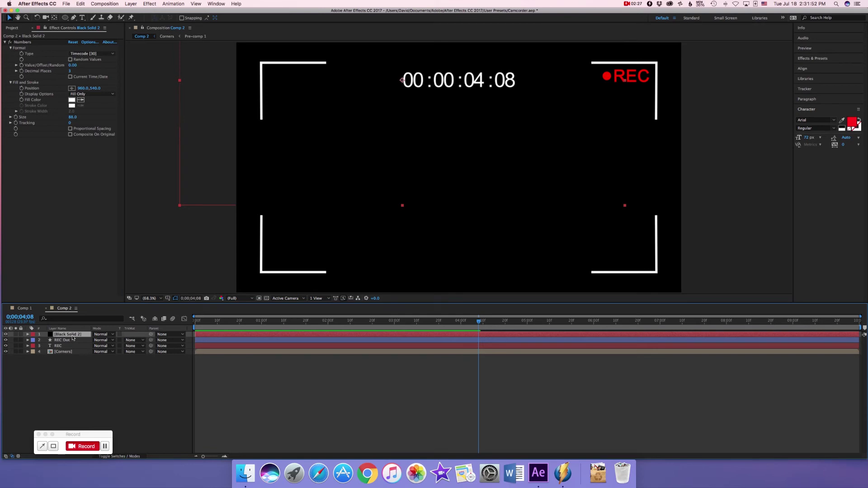
key(Return)
text(Timecode)
key(Return)
click(45, 380)
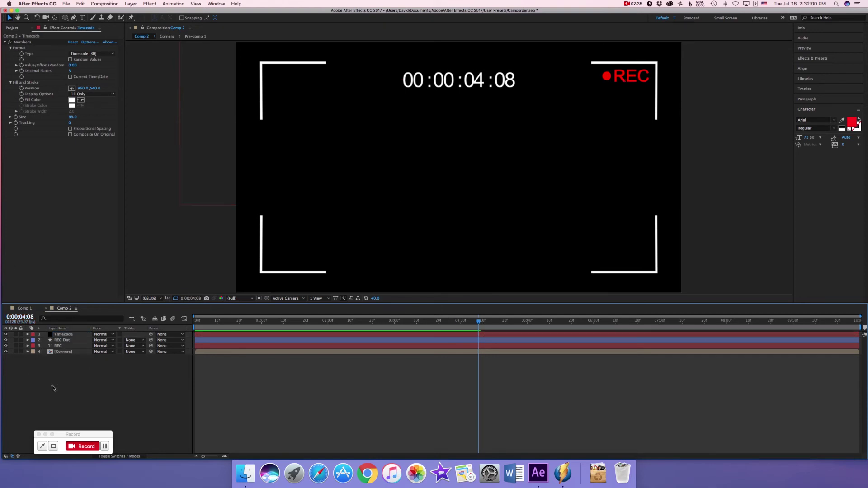
Set up the Rectangle tool with no fill and a white 5 px stroke.
click(66, 19)
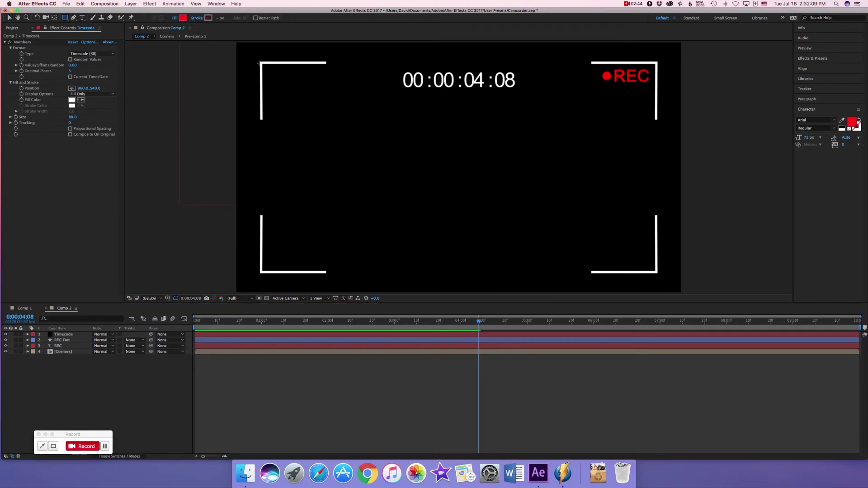
alt+click(183, 19)
alt+click(183, 20)
alt+click(183, 20)
click(208, 18)
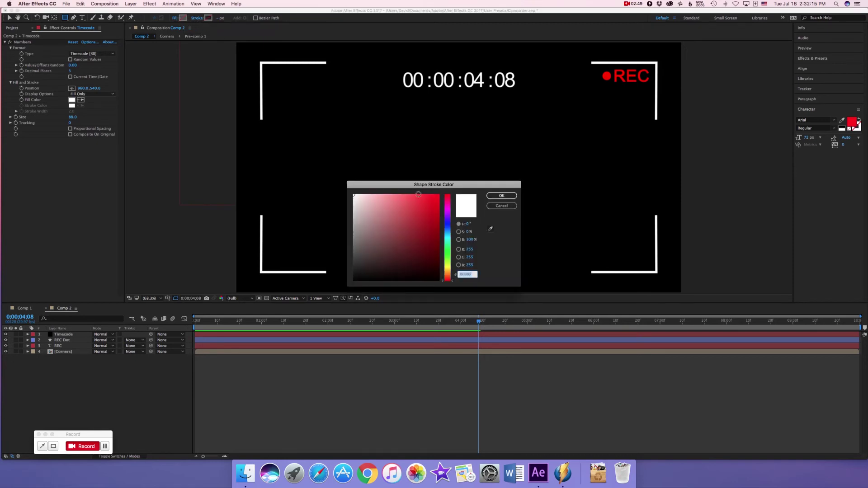
click(501, 195)
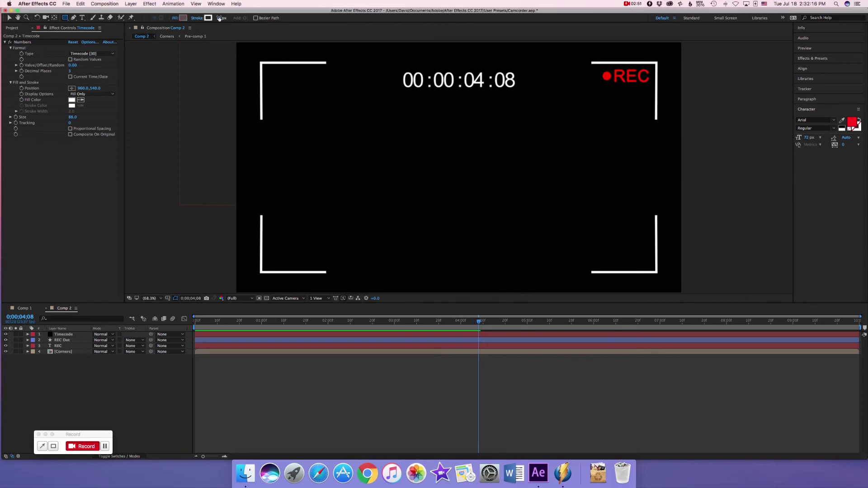
click(220, 18)
key(Return)
Draw the battery body rectangle inside the top-left corner bracket.
drag(268, 75, 313, 87)
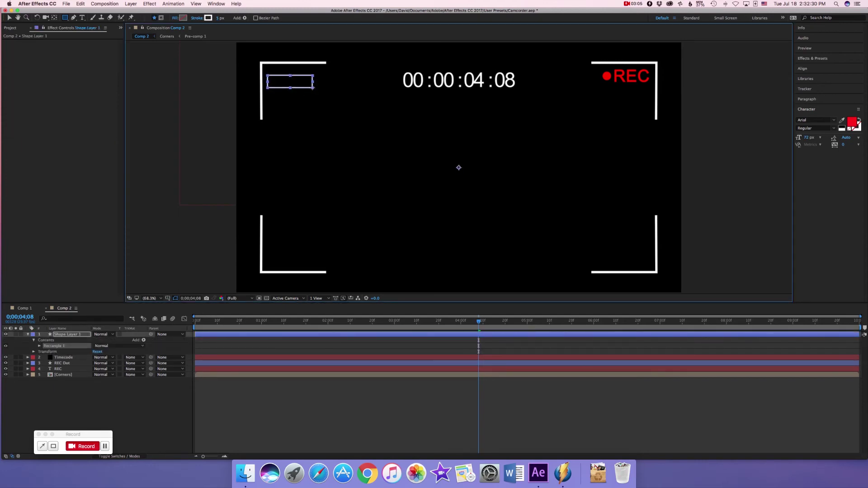
key(v)
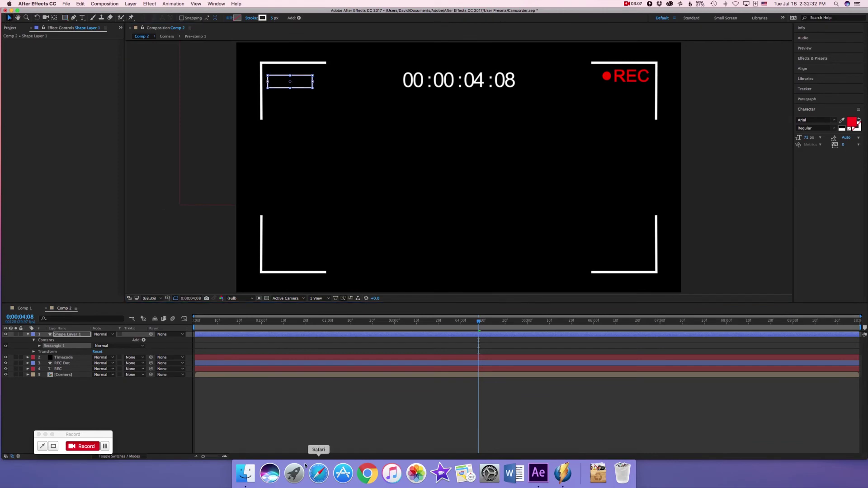
click(264, 408)
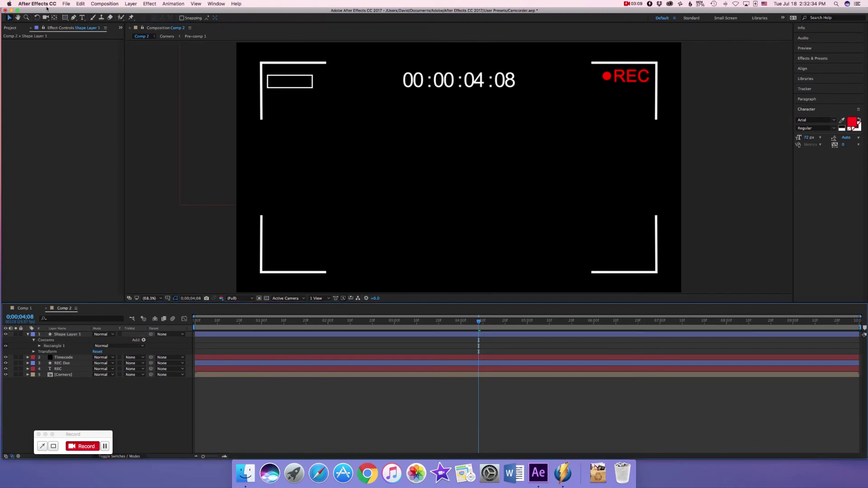
Draw a small terminal tip on the battery body's right end and collapse both shape layers.
click(64, 17)
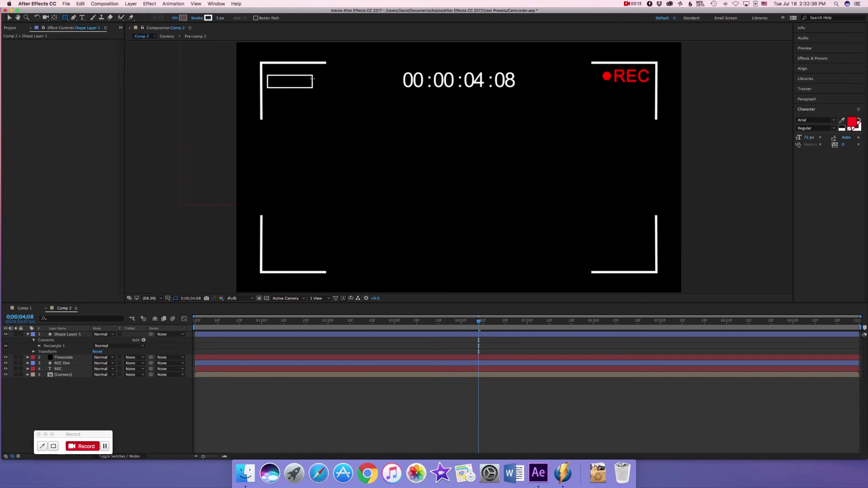
drag(312, 79, 315, 84)
click(9, 17)
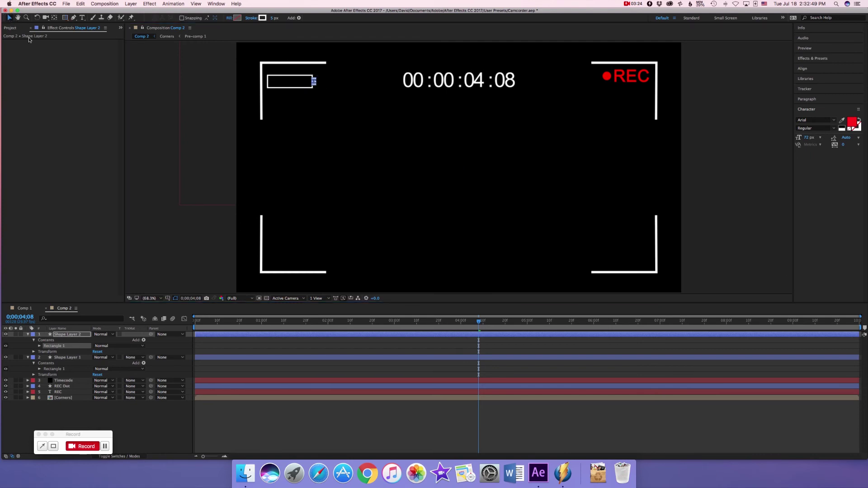
click(240, 420)
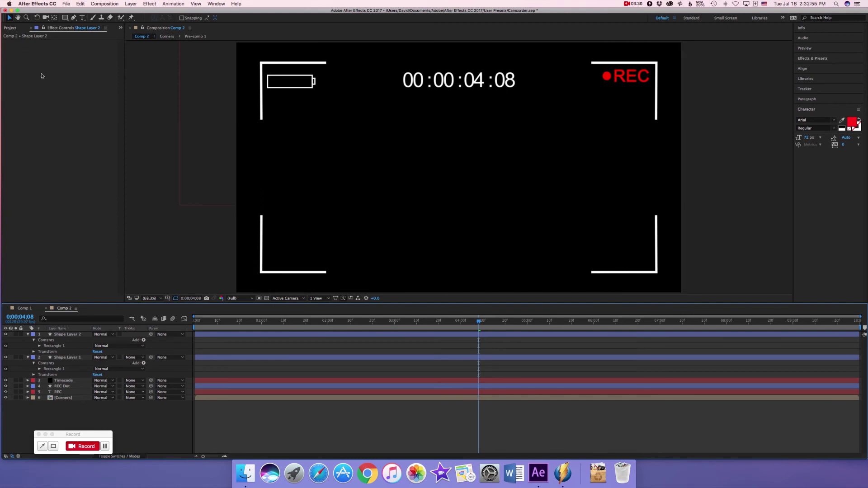
click(27, 335)
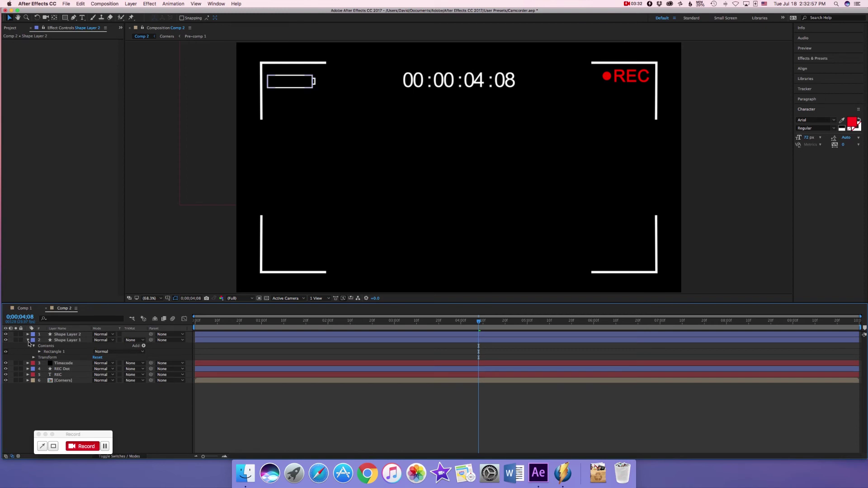
click(28, 340)
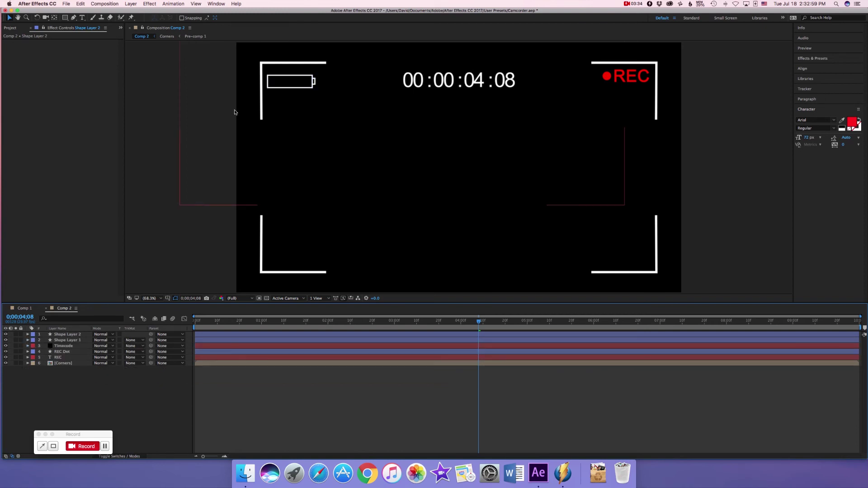
View the battery at 100% and set new rectangles to white fill with no stroke.
click(154, 299)
click(172, 368)
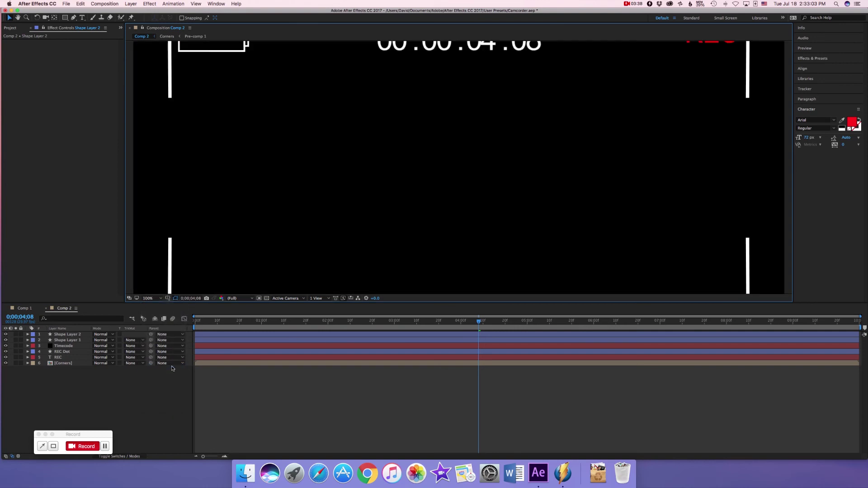
key(h)
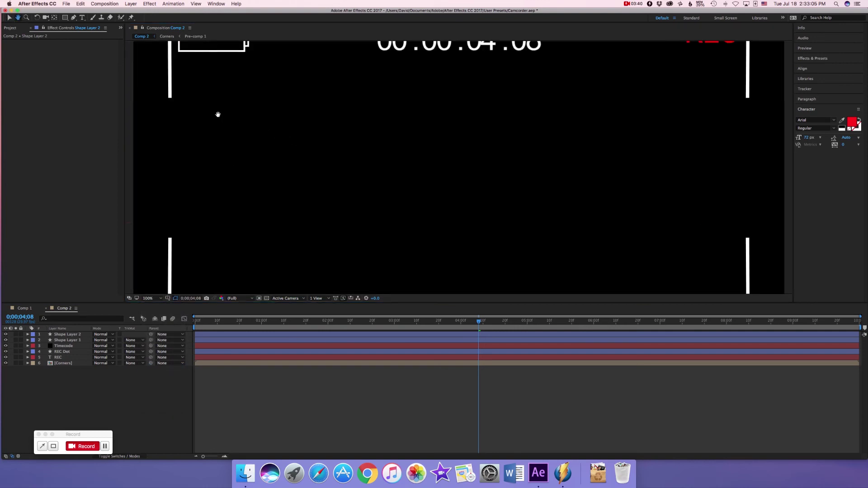
drag(218, 115, 318, 233)
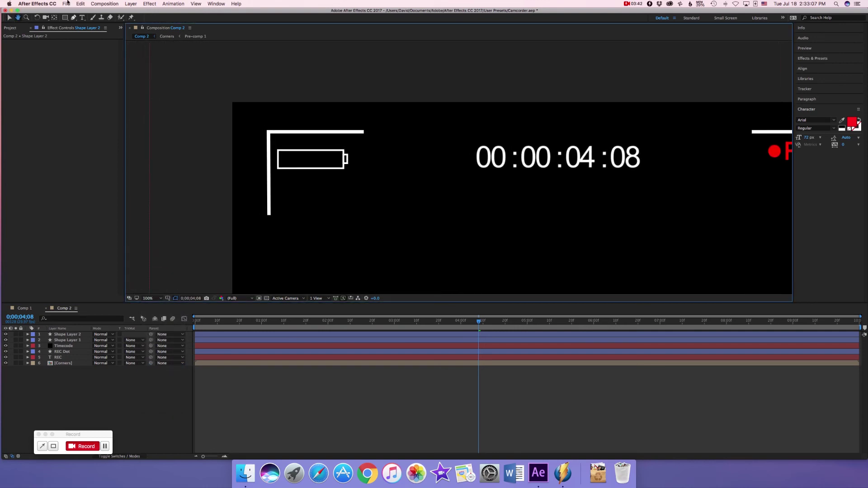
click(66, 17)
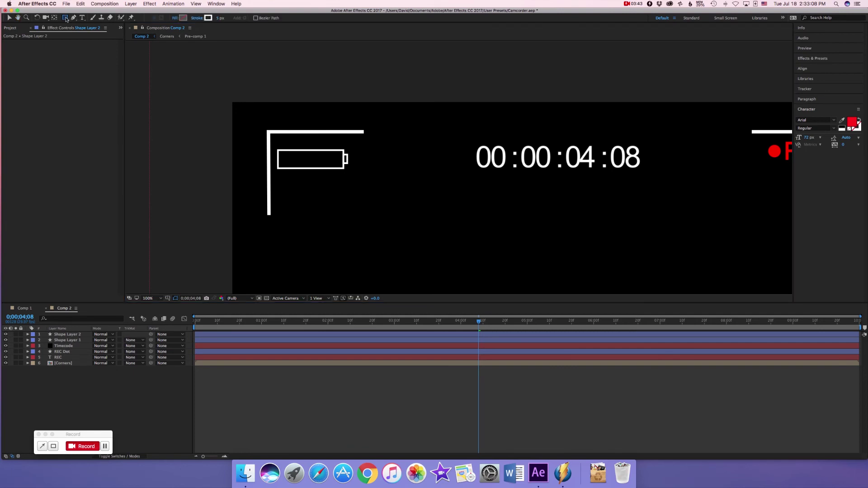
alt+click(209, 19)
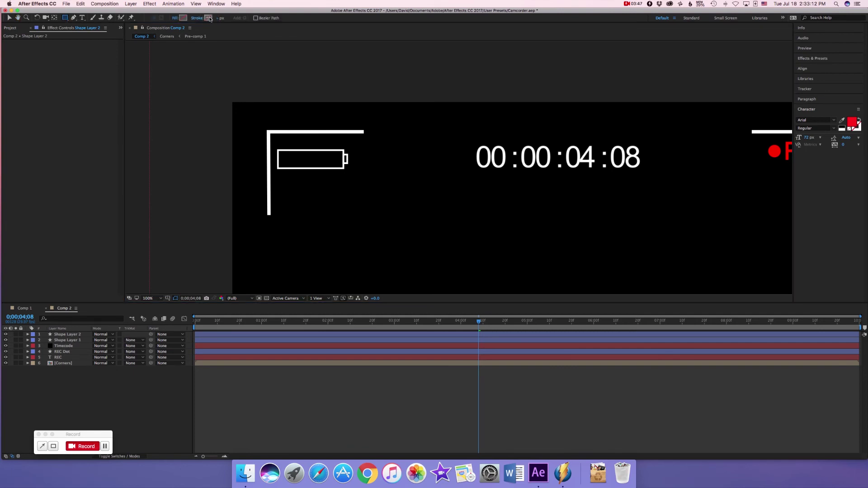
click(183, 19)
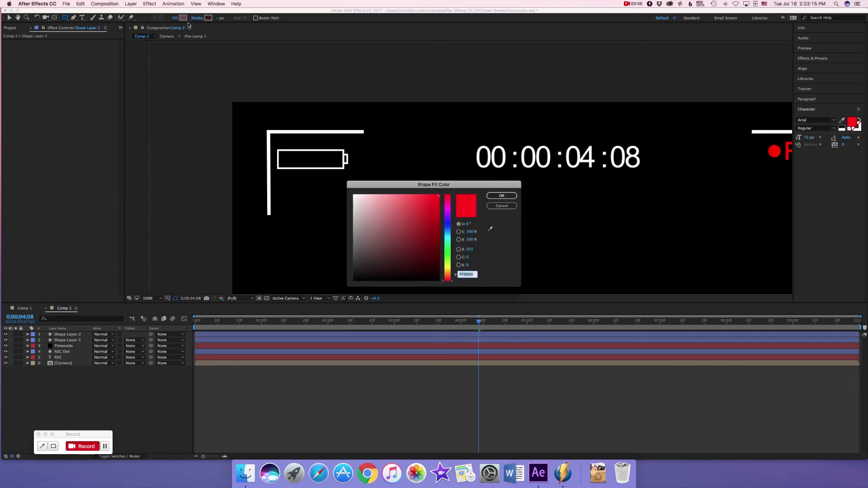
drag(377, 207, 304, 170)
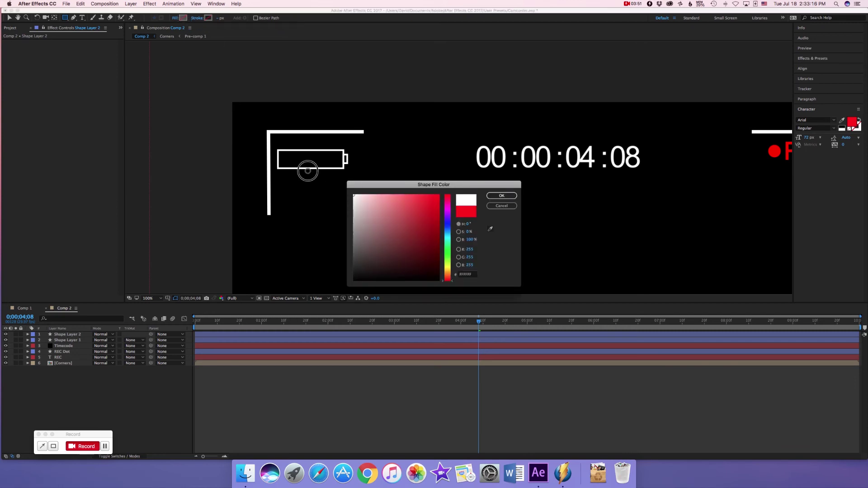
click(502, 195)
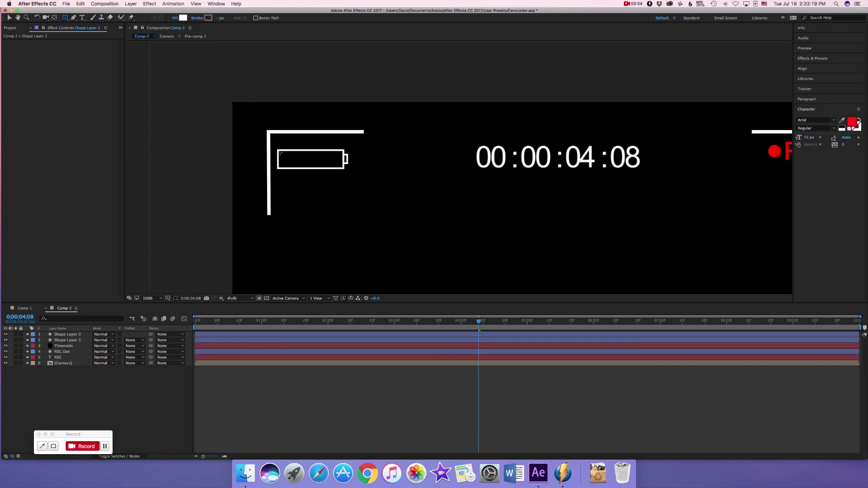
Draw a small white charge bar inside the battery's left end, then select Shape Layer 3.
drag(280, 152, 285, 166)
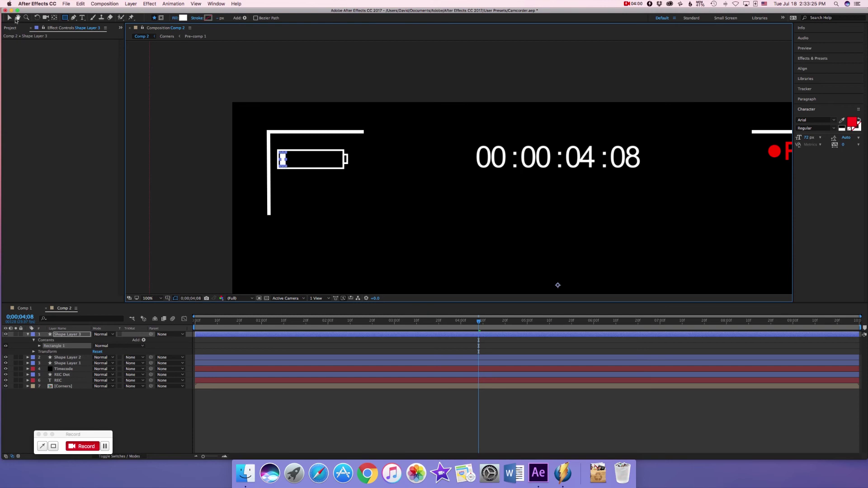
click(9, 18)
click(139, 429)
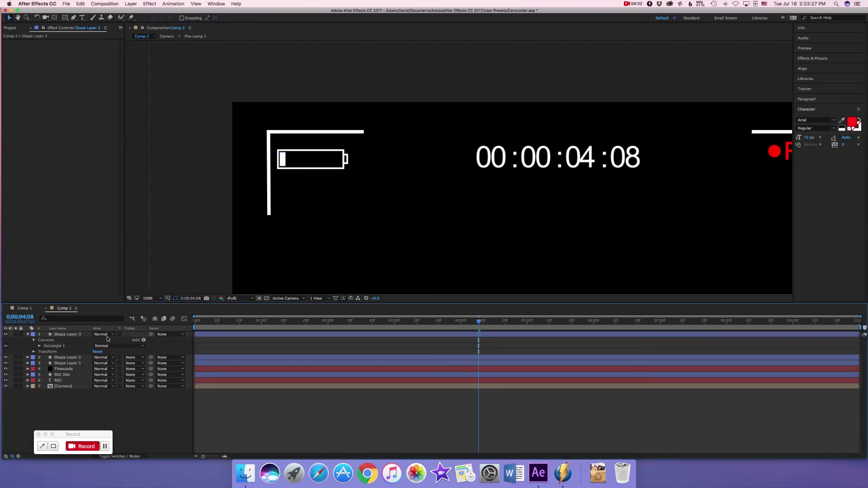
click(68, 335)
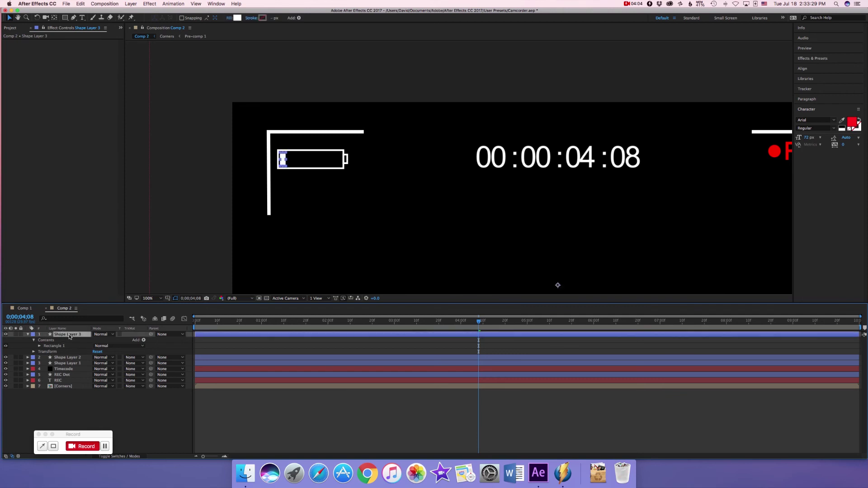
Duplicate the charge bar and slide the copy right beside the first bar.
key(super+d)
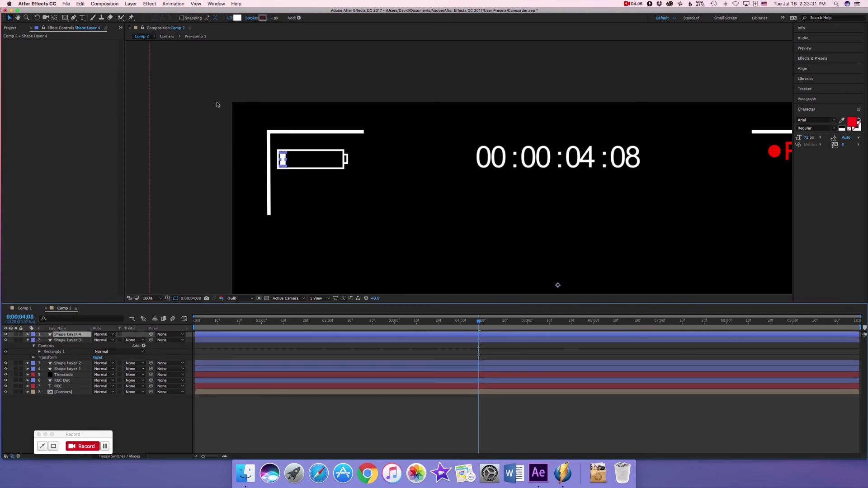
click(285, 158)
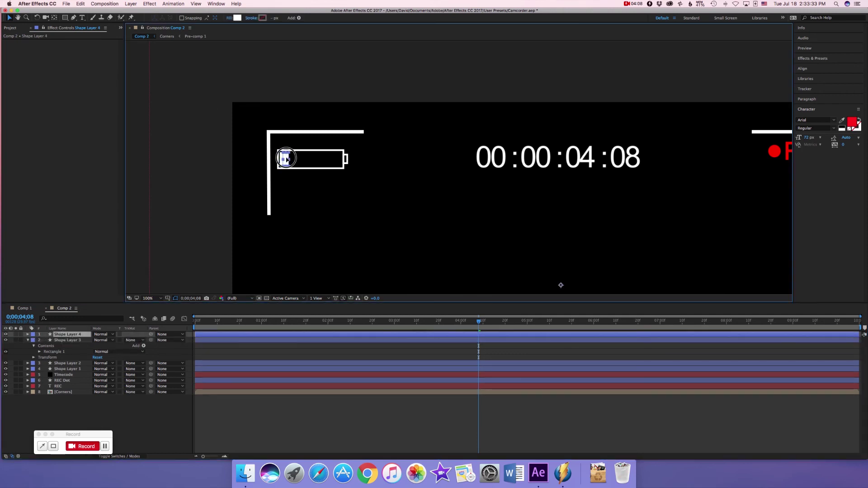
drag(285, 158, 290, 158)
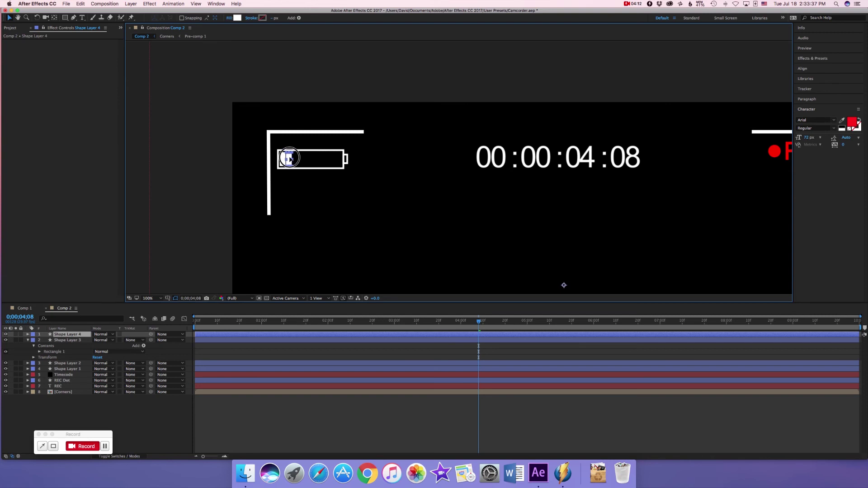
drag(289, 159, 290, 158)
Duplicate both charge bars and move the new pair further right inside the battery.
click(73, 338)
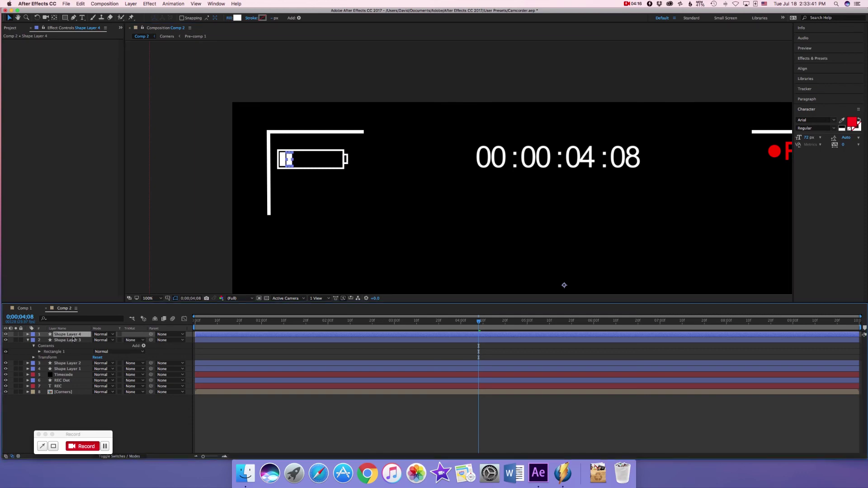
shift+click(72, 340)
right_click(71, 340)
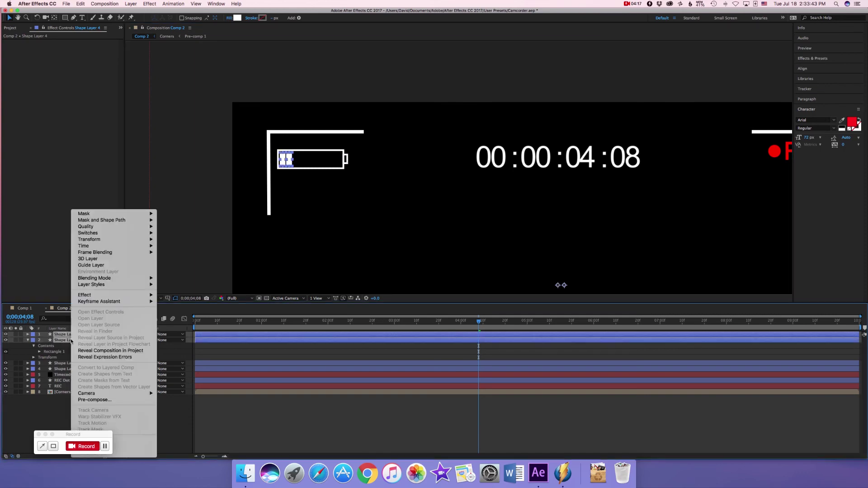
key(Escape)
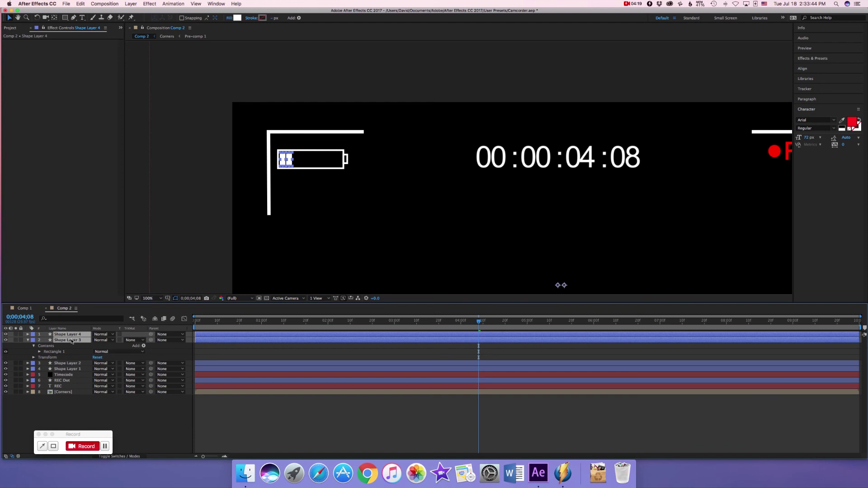
key(super+d)
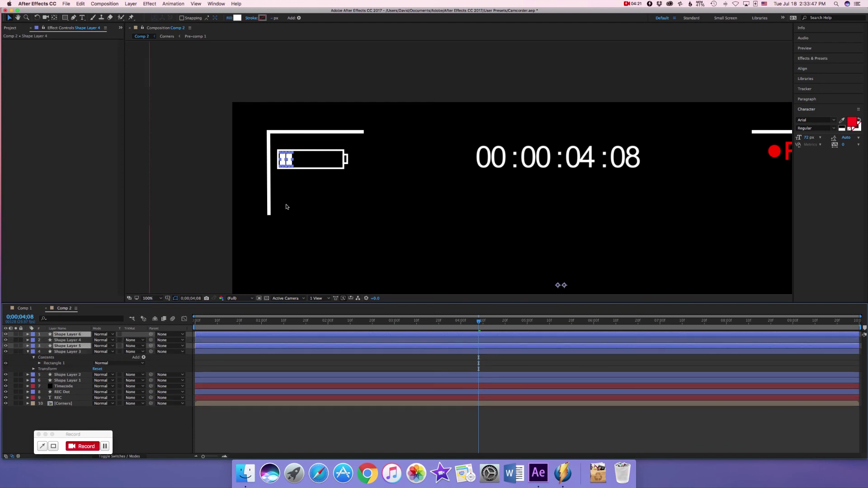
click(289, 158)
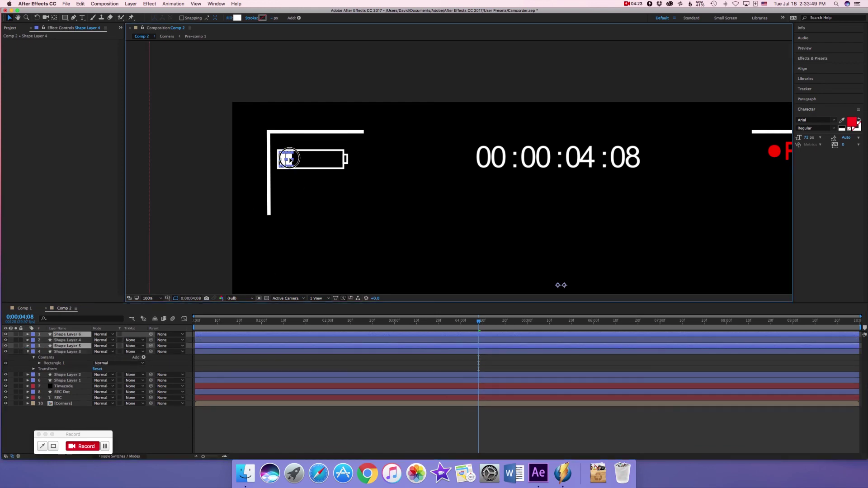
drag(289, 158, 303, 159)
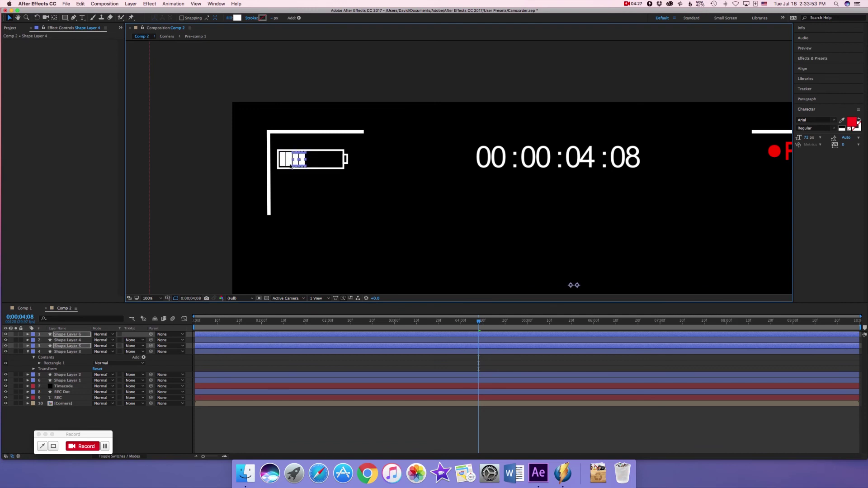
Duplicate four battery bars and move the copies right to fill more of the outline.
shift+click(73, 352)
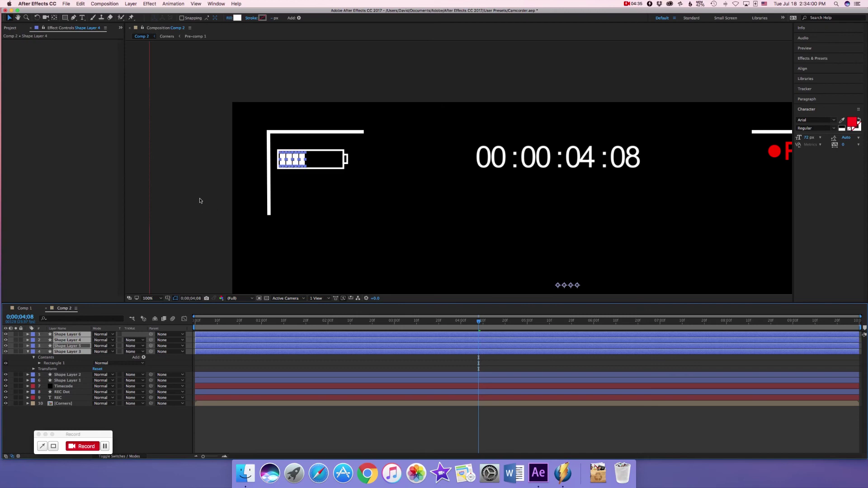
key(super+d)
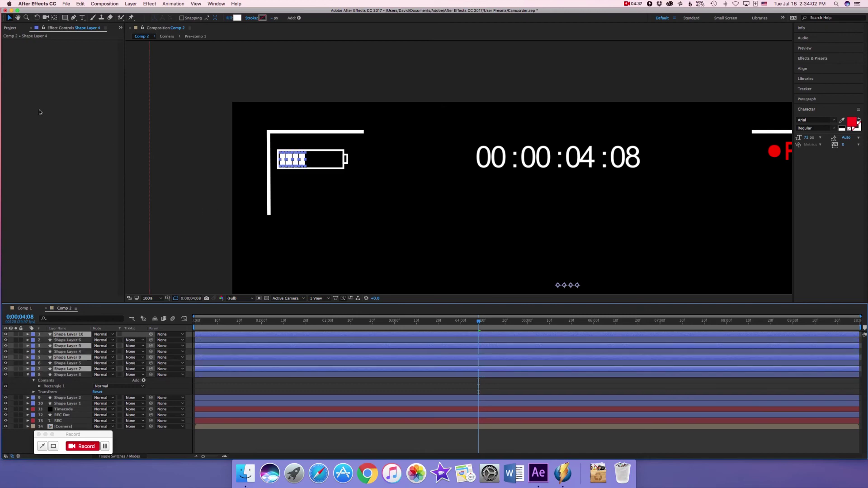
click(284, 159)
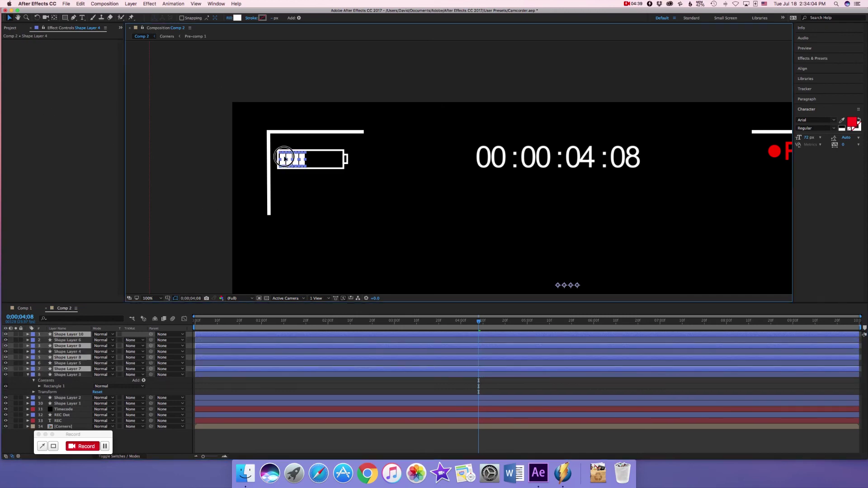
drag(285, 158, 310, 159)
Deselect the bars, duplicate Shape Layers 10 and 9, then delete the unwanted copies.
key(super+shift+a)
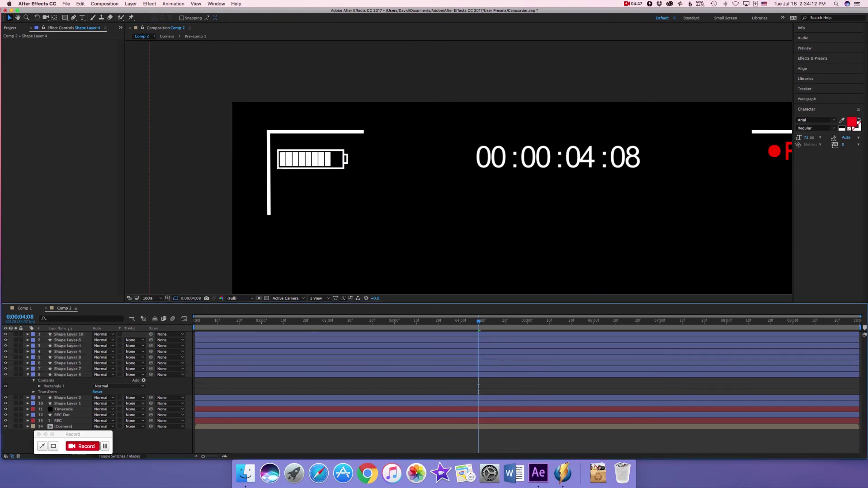
click(70, 334)
shift+click(73, 340)
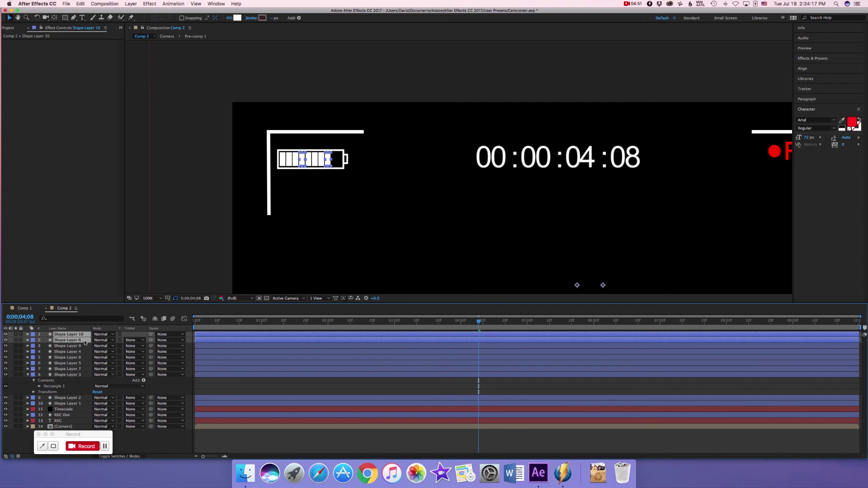
click(83, 352)
click(81, 334)
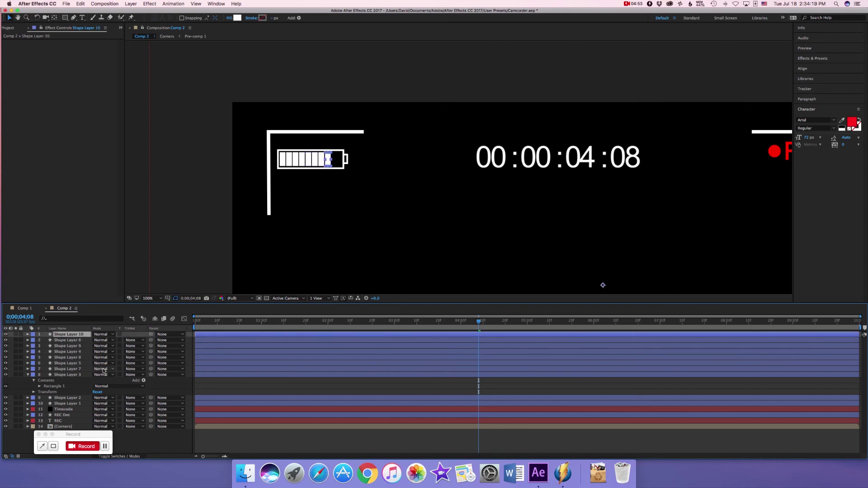
super+click(85, 346)
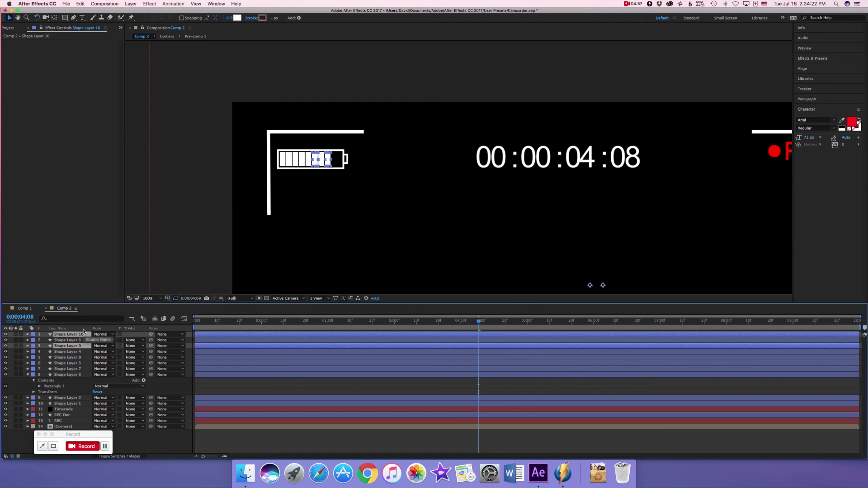
key(super+d)
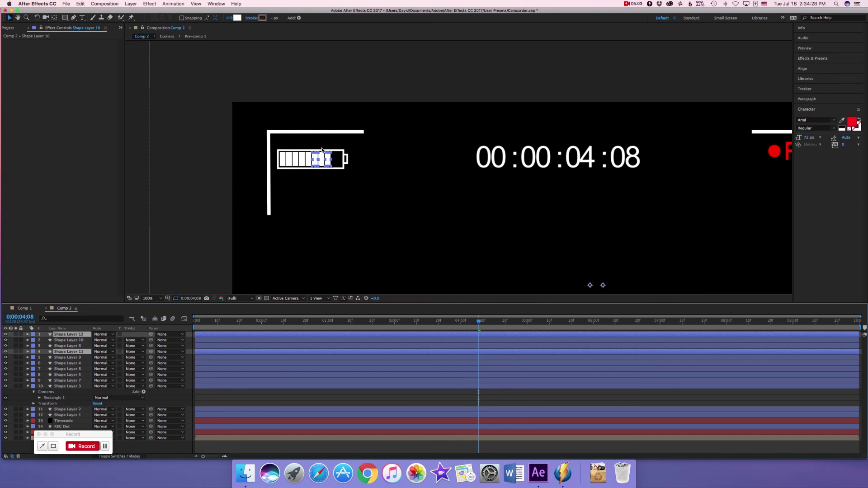
key(Delete)
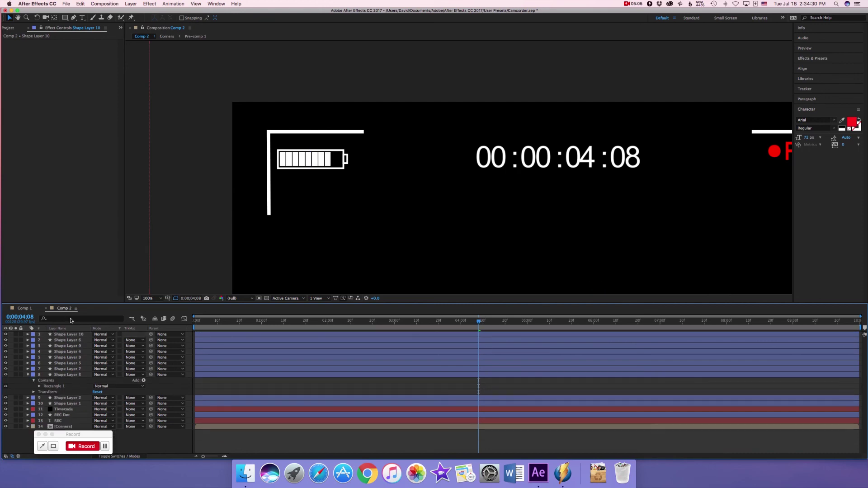
Duplicate Shape Layers 10 and 5 and drag the copies to the battery's right end.
click(75, 336)
click(80, 351)
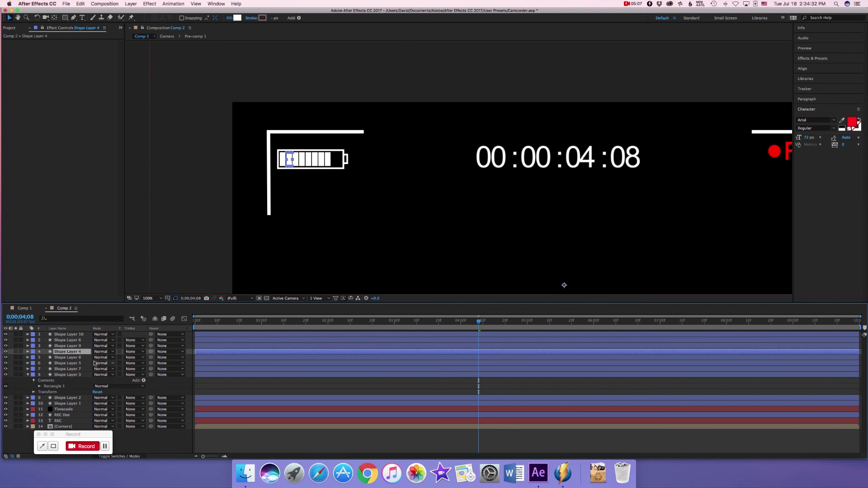
click(81, 369)
click(320, 162)
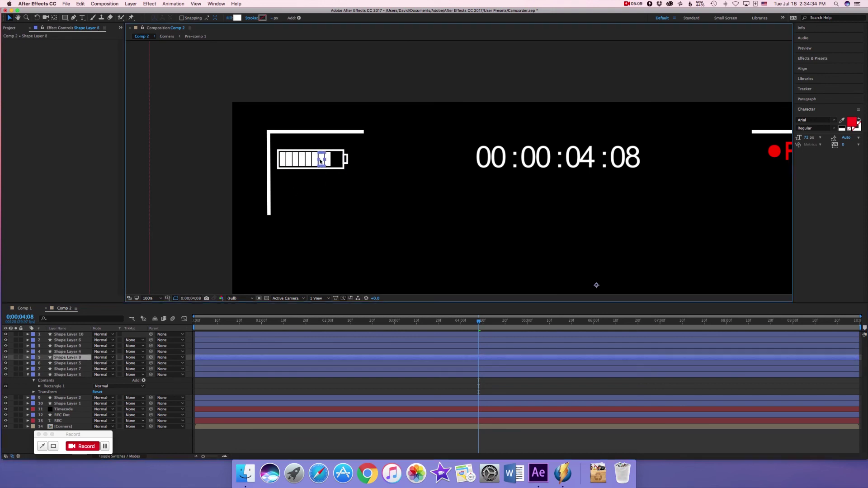
click(80, 335)
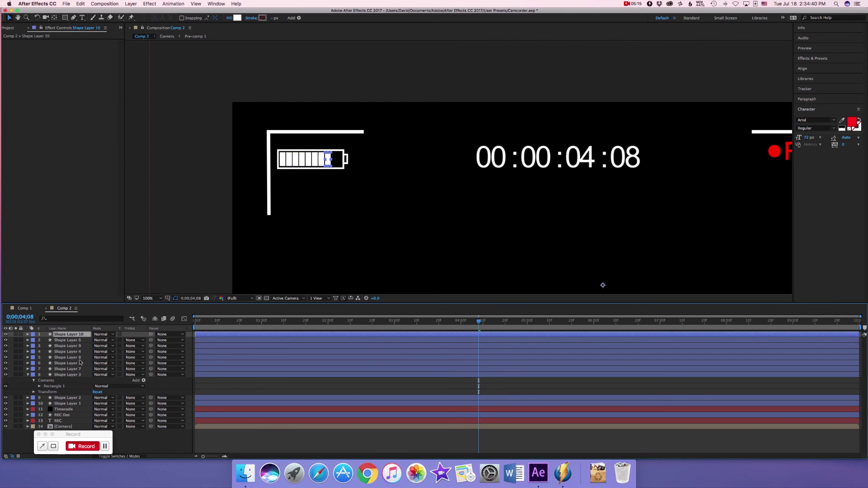
super+click(78, 357)
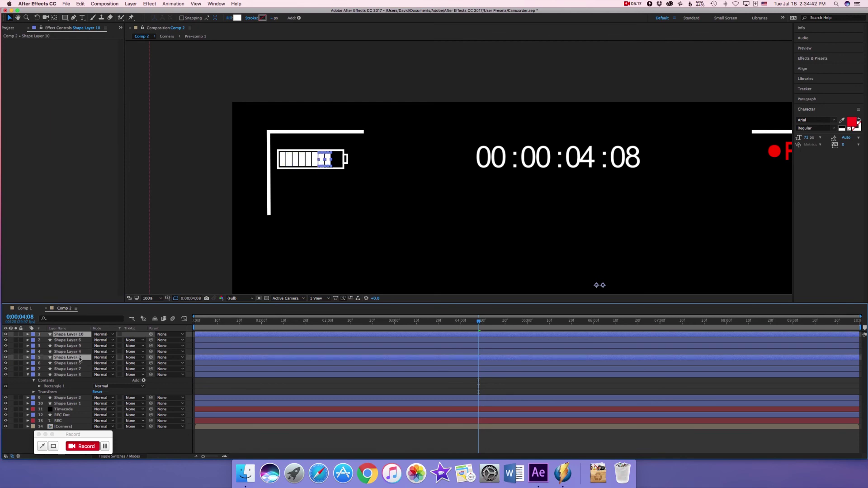
key(super+d)
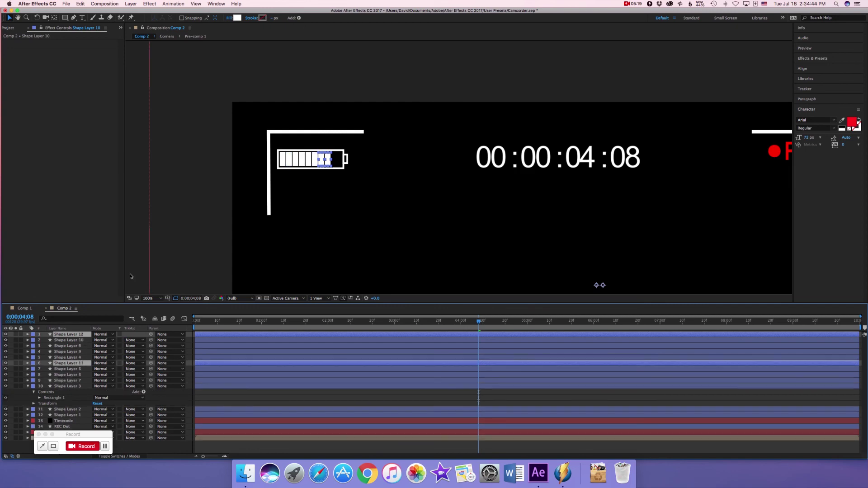
click(328, 158)
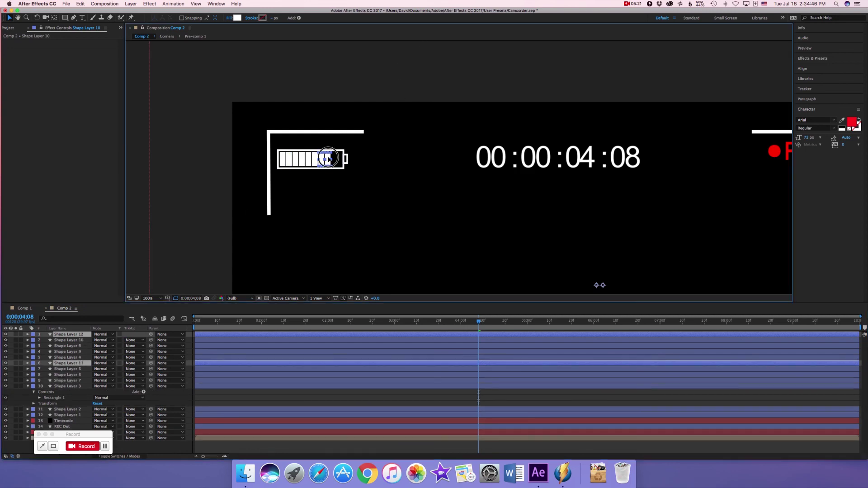
drag(328, 158, 343, 159)
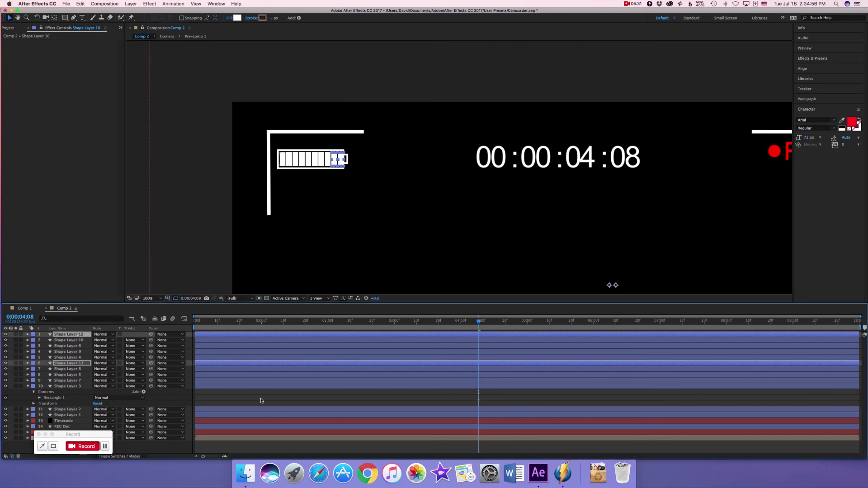
key(super+shift+a)
Delete the top bar, Shape Layer 12, and return to frame zero.
click(65, 335)
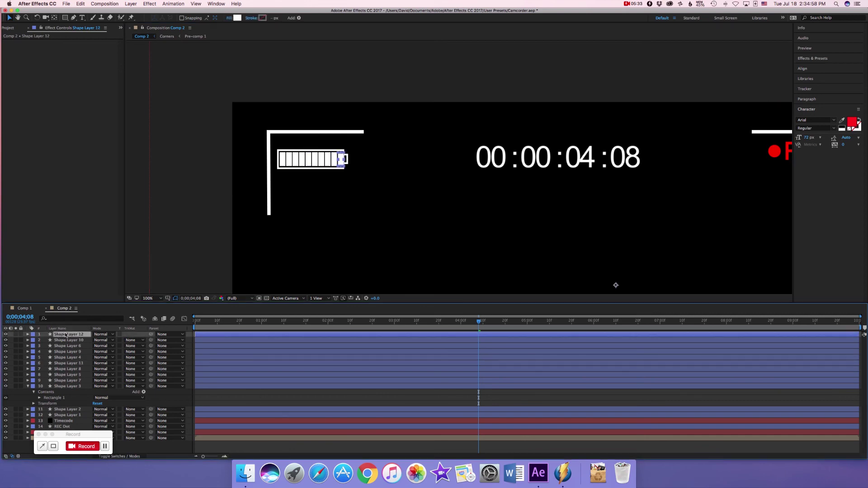
key(Delete)
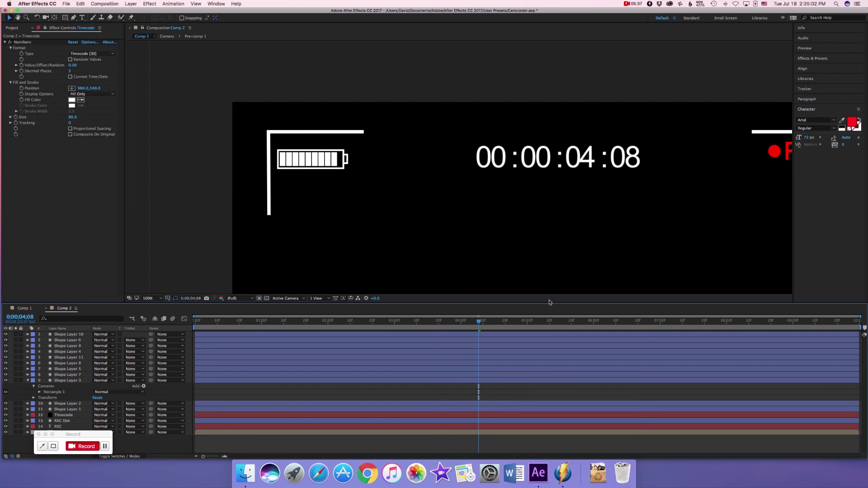
click(189, 347)
key(Home)
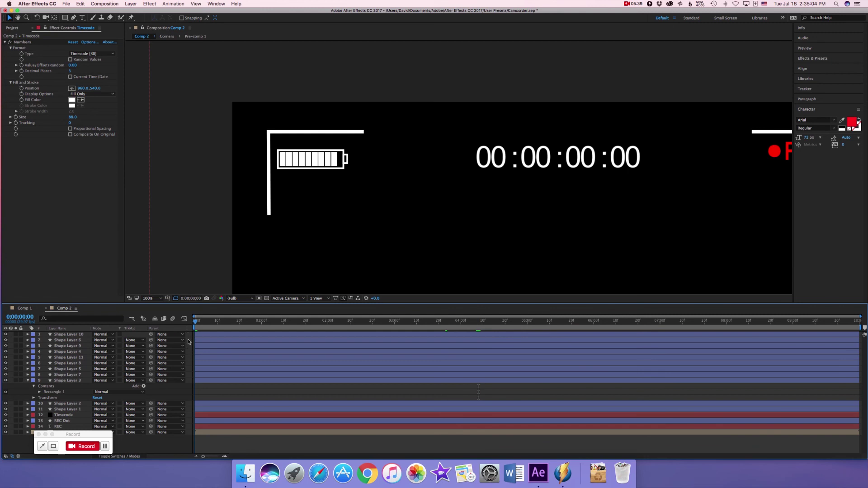
Pre-compose all the battery shape layers into a pre-comp named Battery.
click(59, 335)
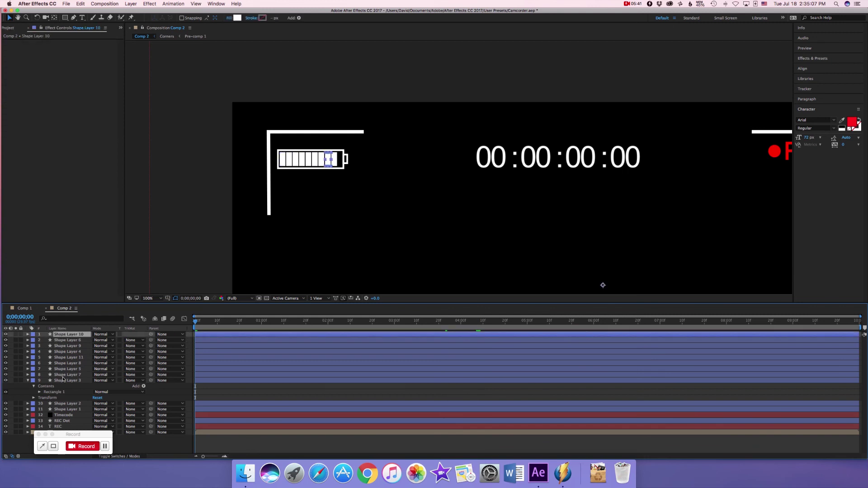
shift+click(75, 411)
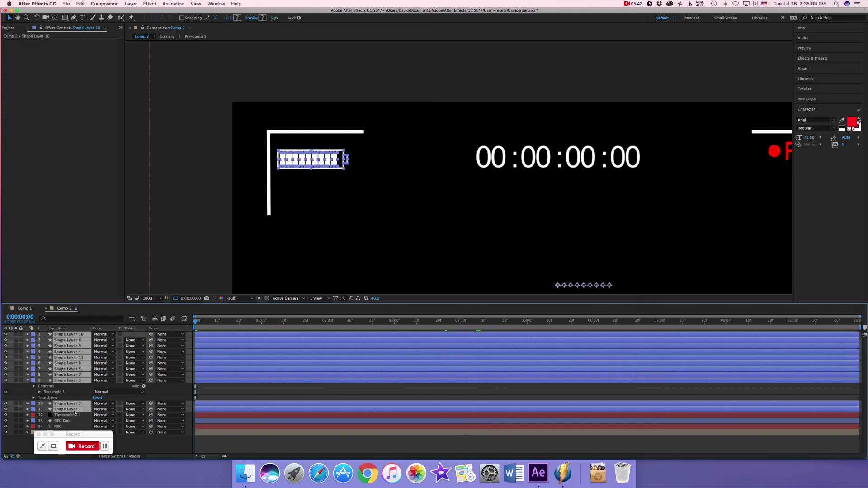
right_click(79, 411)
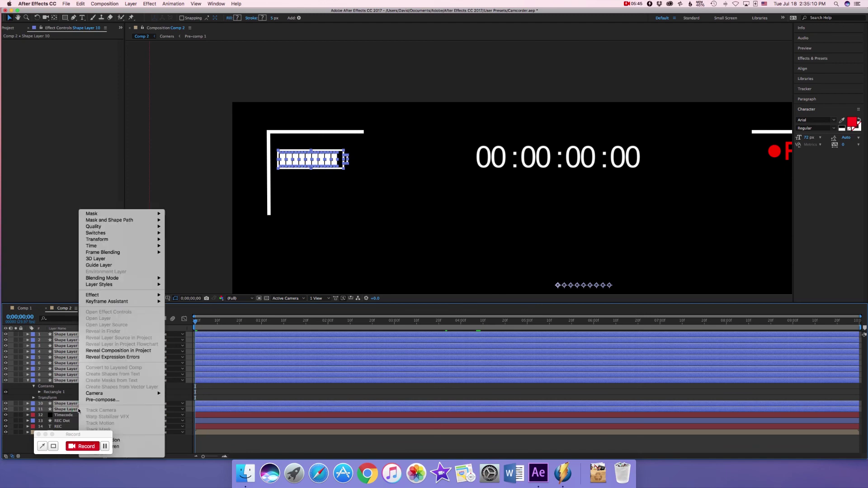
click(103, 400)
text(Battery)
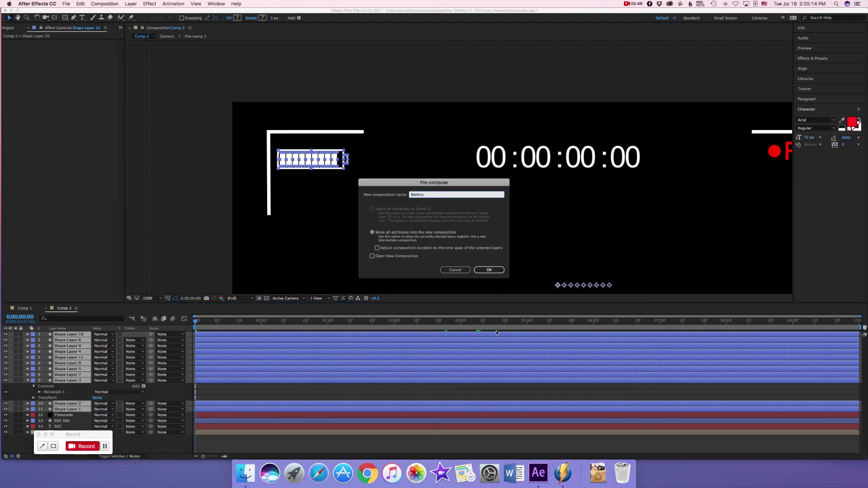
click(490, 270)
Set viewer magnification to Fit and play the overlay to check timecode and blinking dot.
click(154, 299)
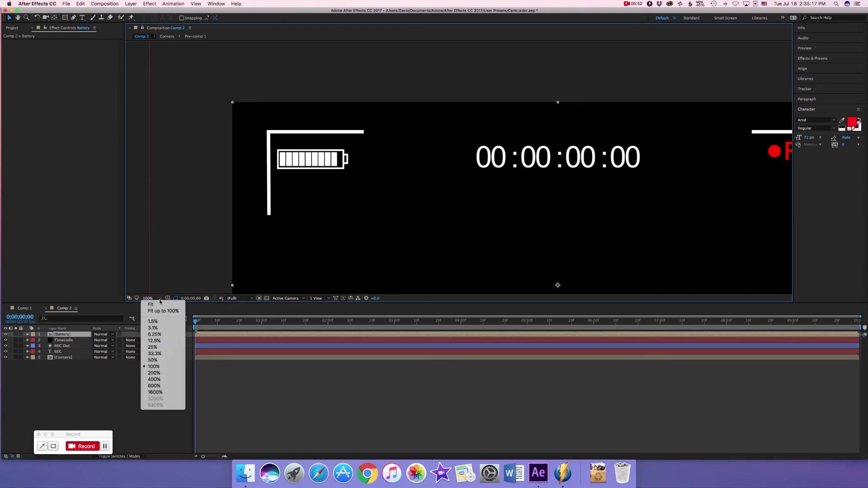
click(160, 304)
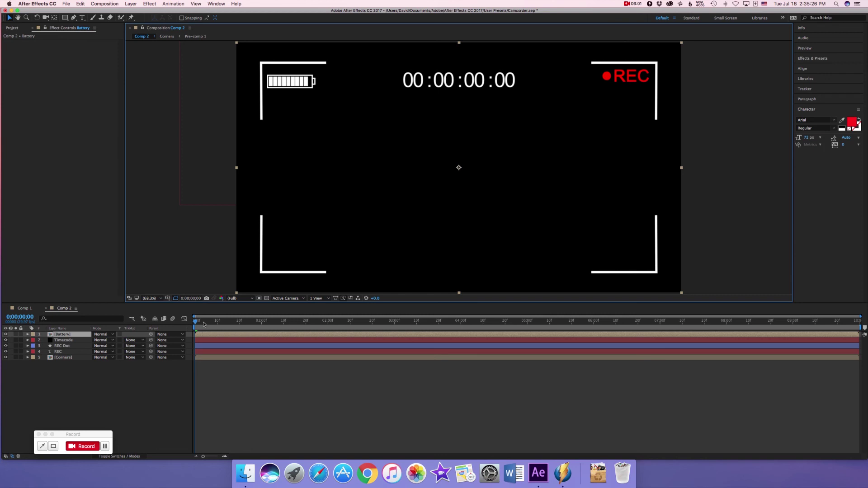
key(space)
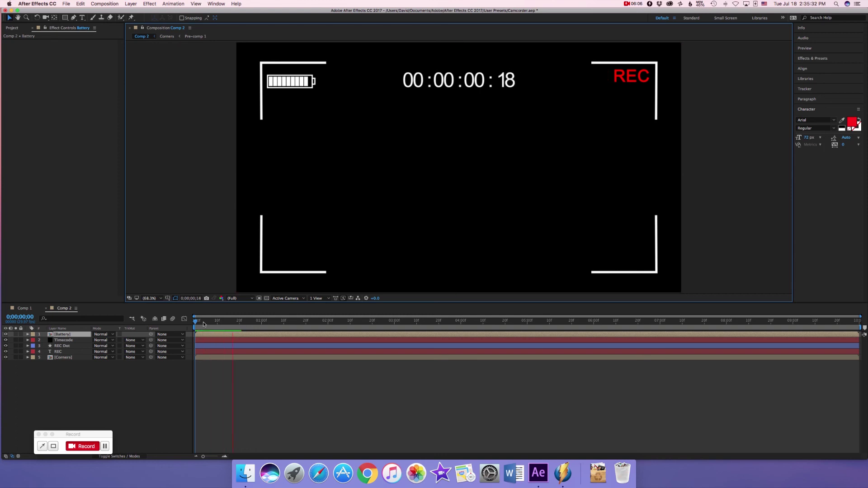